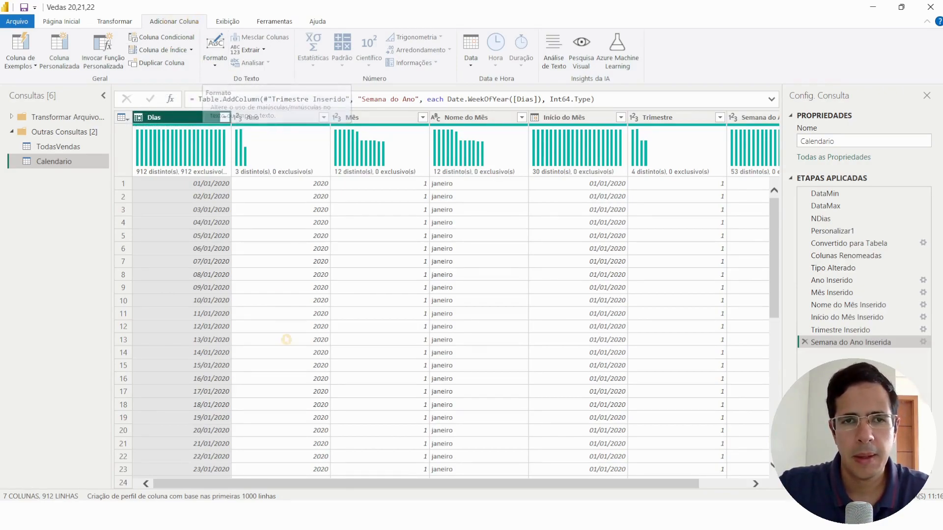
- Examine the Calendario table's month values down the rows and the date-based column options offered for the Dias column
mouse_move(377, 487)
left_mouse_down()
mouse_move(396, 495)
mouse_move(368, 486)
left_mouse_up()
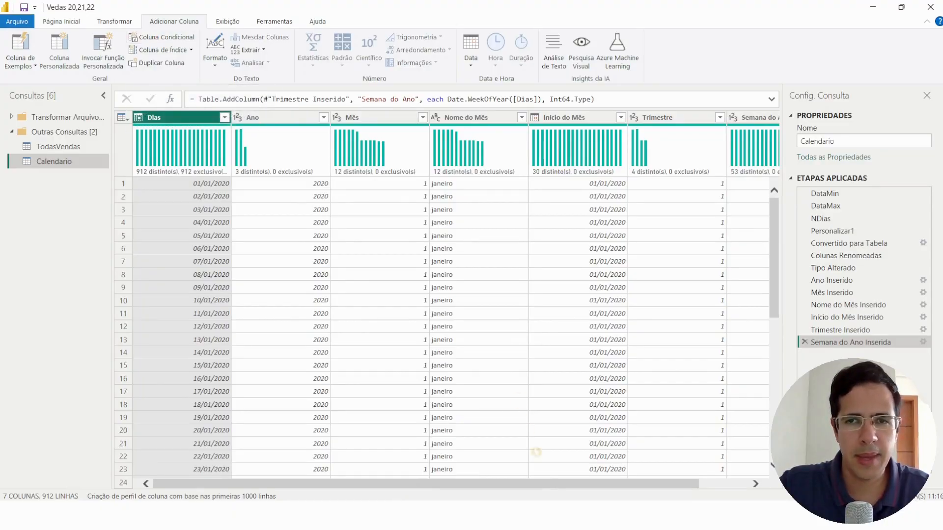
left_click_drag(545, 485, 554, 485)
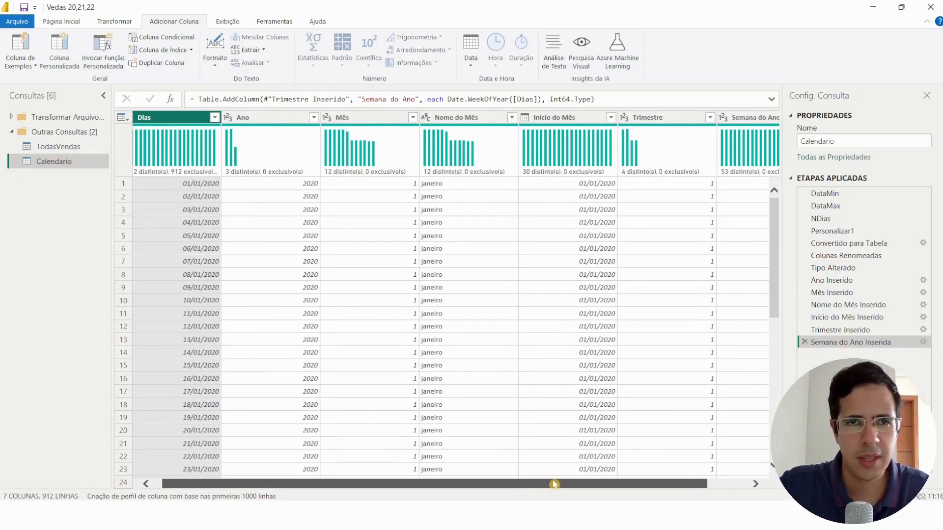
left_click(364, 119)
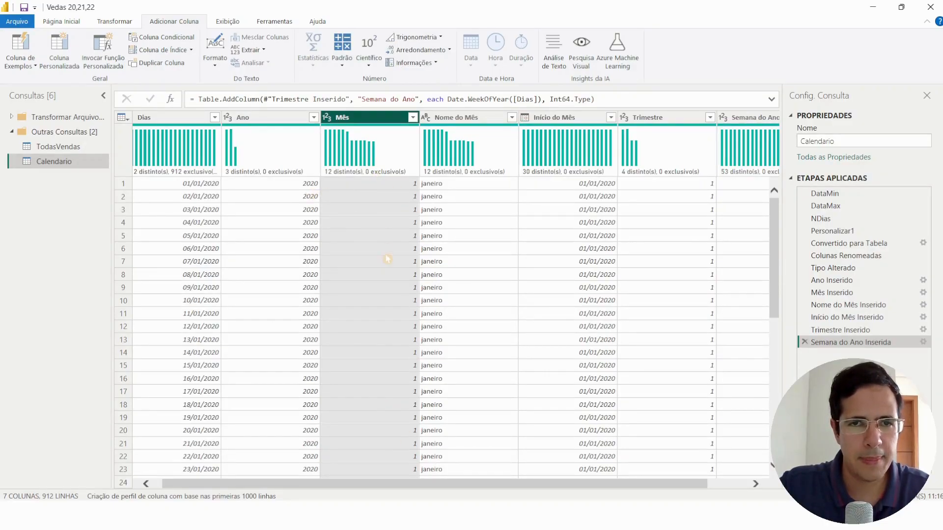
left_click_drag(776, 228, 756, 439)
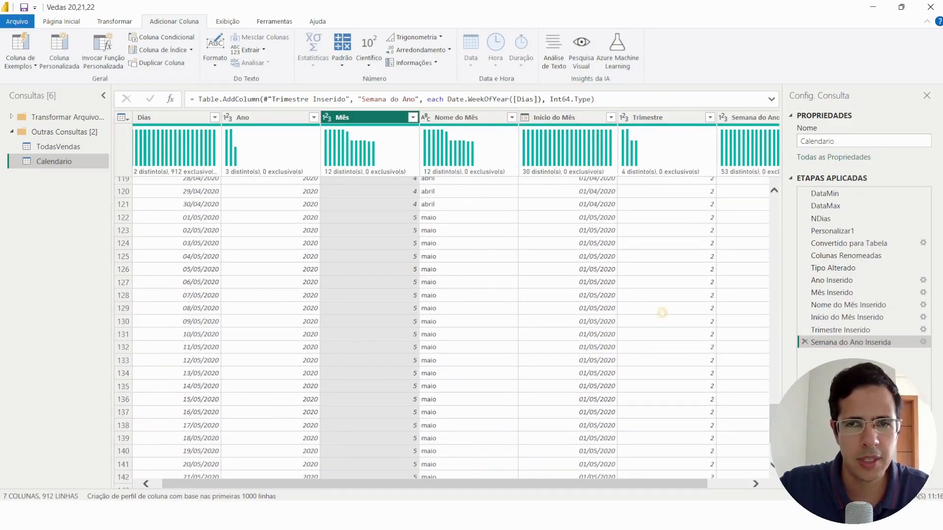
left_click_drag(774, 433, 775, 198)
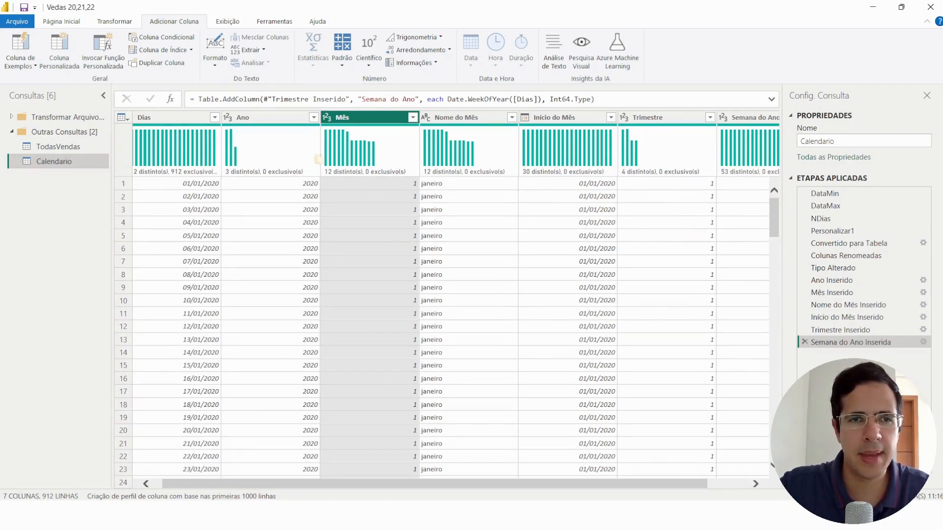
left_click(177, 131)
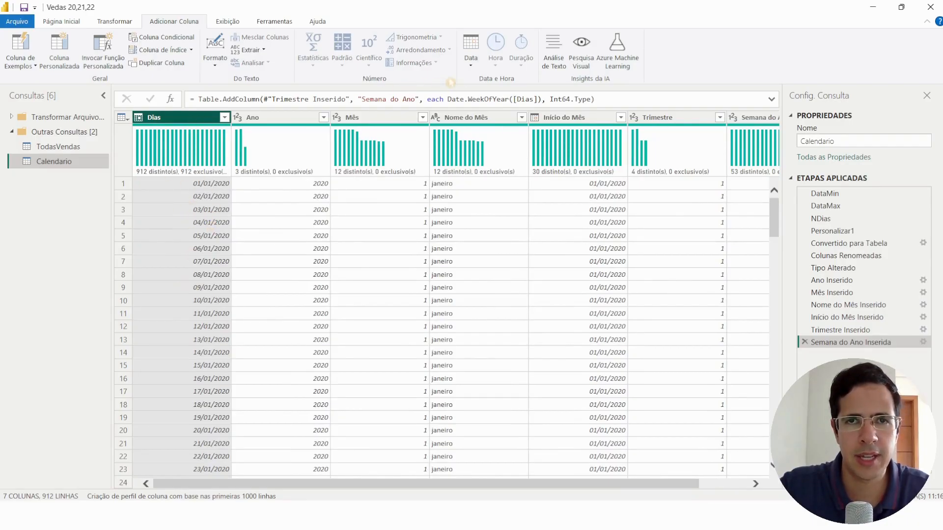
left_click(471, 54)
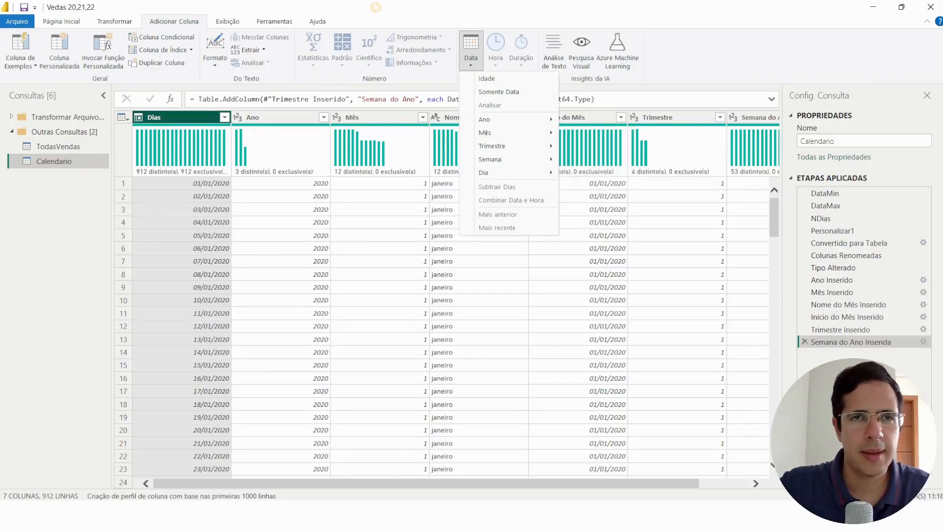
left_click(376, 7)
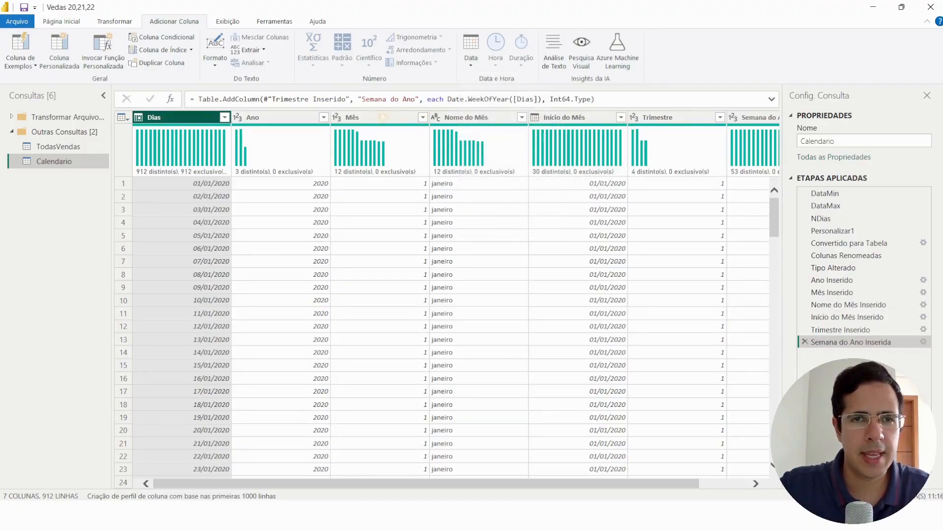
left_click(398, 124)
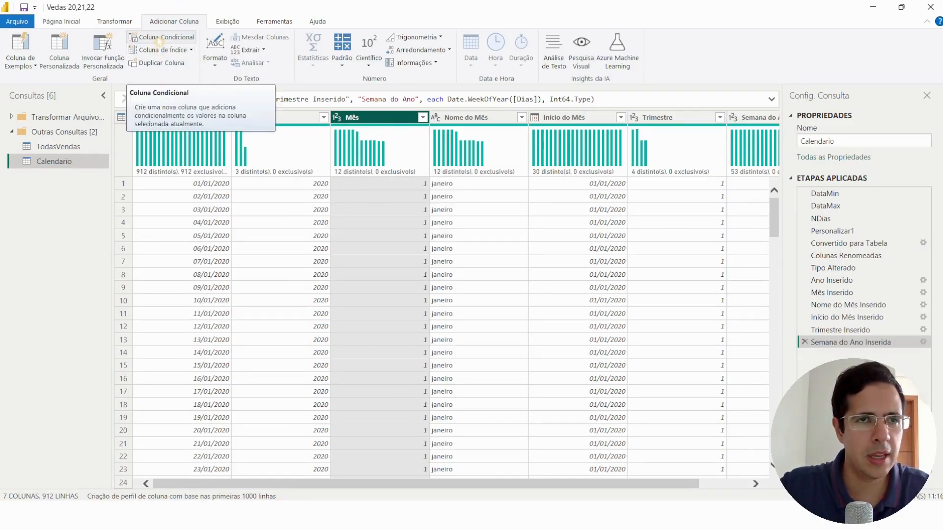
left_click(280, 118)
left_click(171, 122)
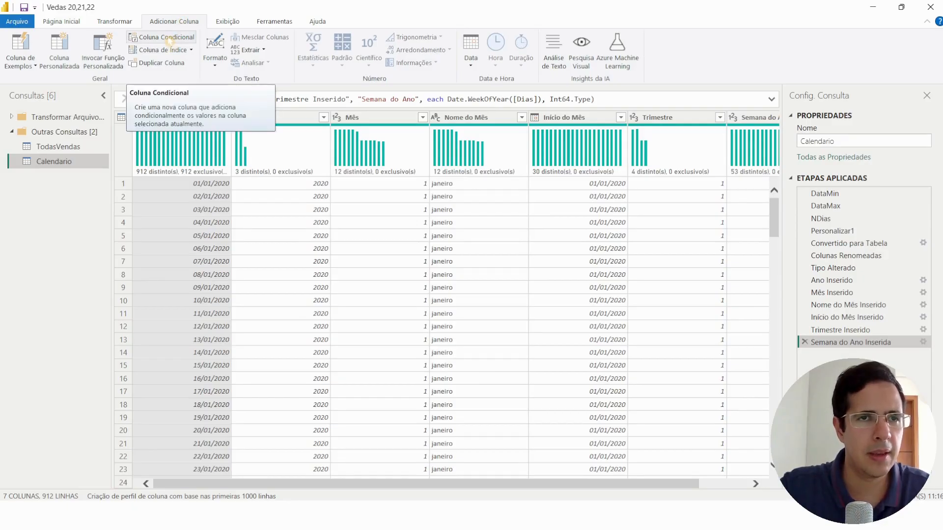
- Start a new conditional column in the Calendario query and name it Semestres
left_click(183, 41)
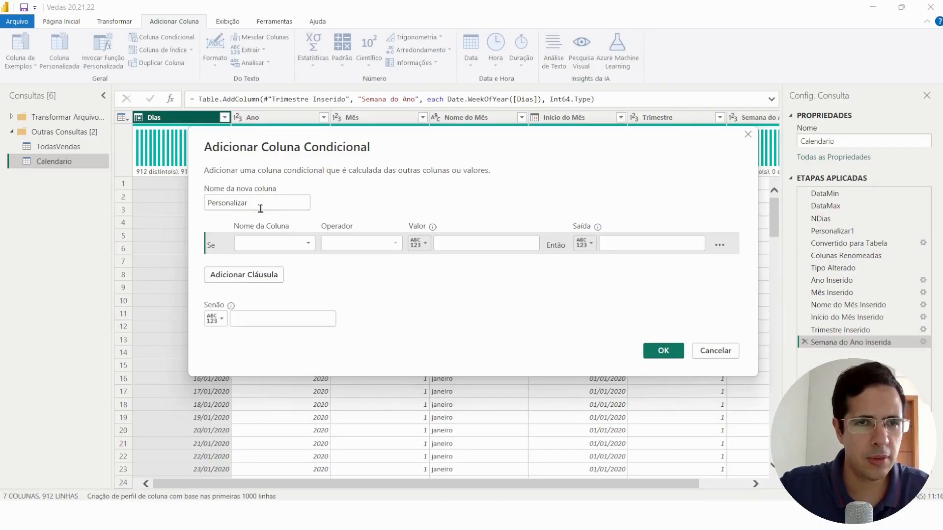
key("BackSpace")
key("BackSpace")
key("BackSpace")
key("BackSpace")
key("BackSpace")
key("BackSpace")
key("BackSpace")
key("BackSpace")
key("BackSpace")
key("BackSpace")
key("BackSpace")
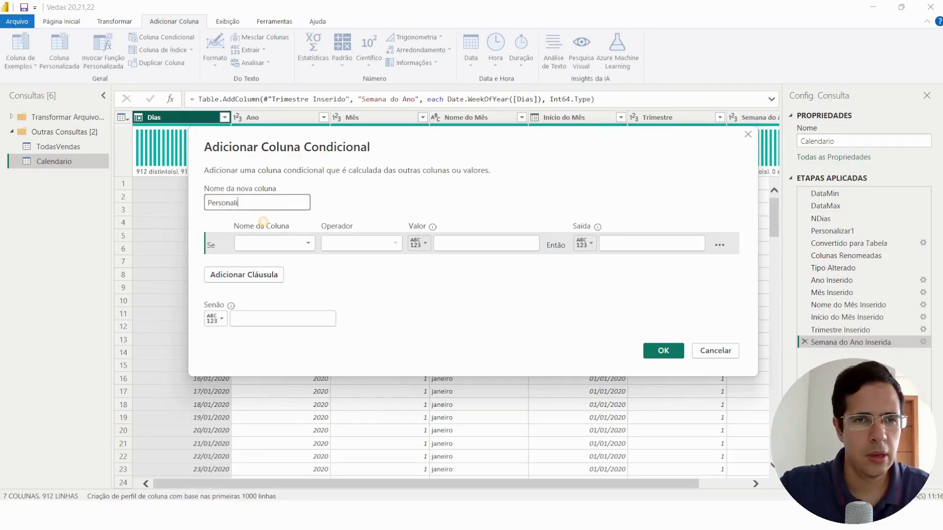
key("BackSpace")
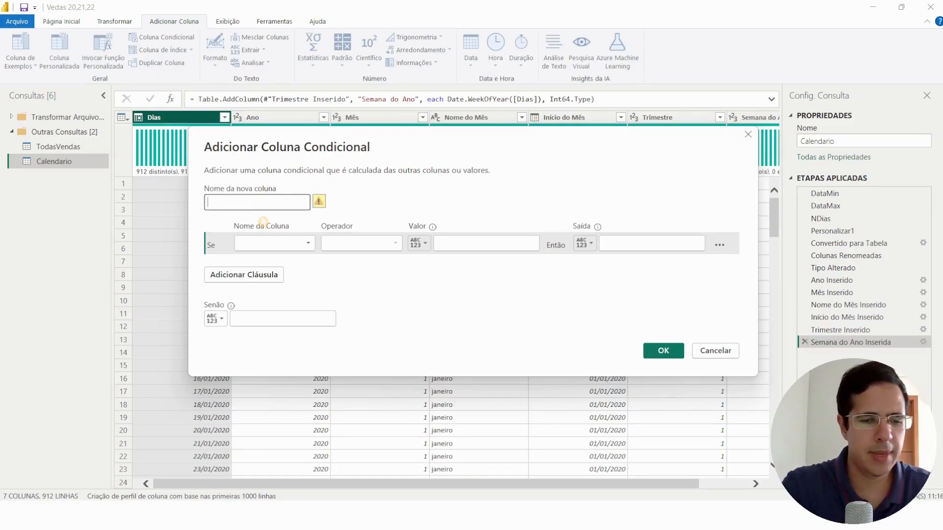
type("Se")
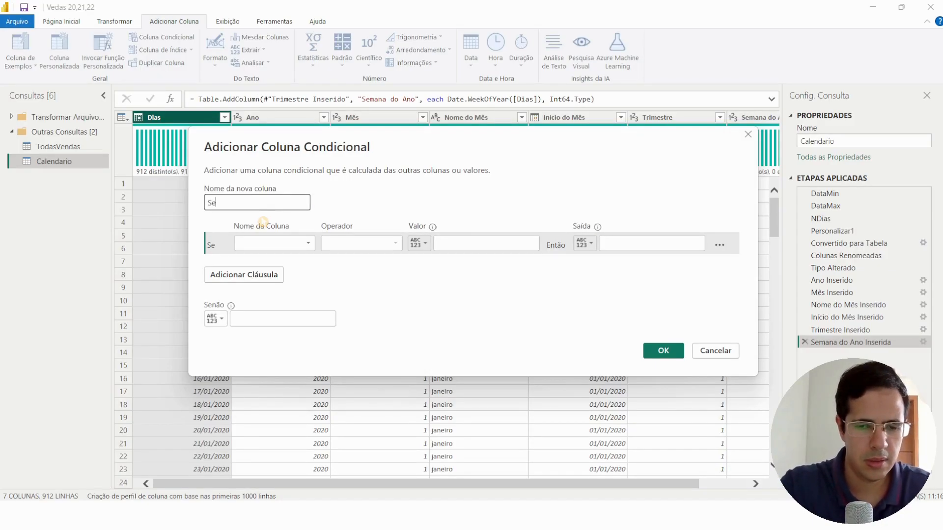
type("mestres")
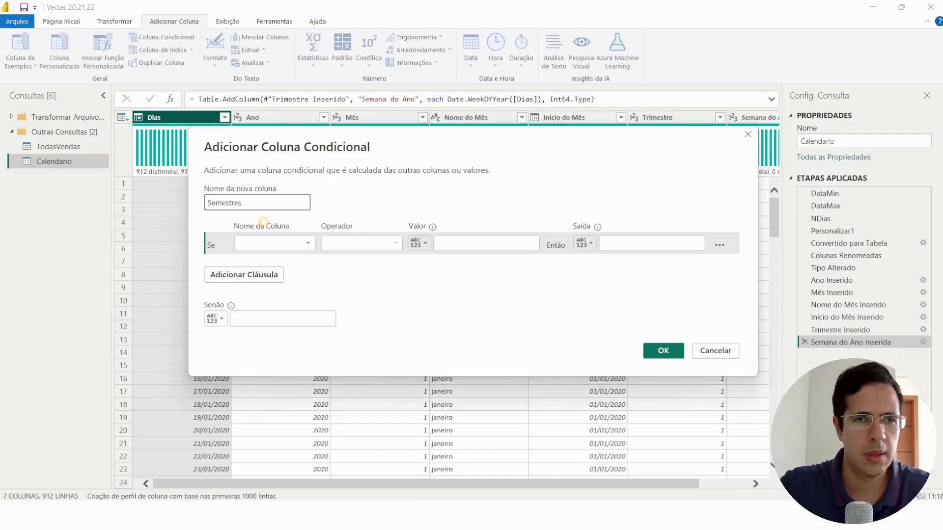
- Define the condition so that Mês less than or equal to 6 (é menor que ou igual a) outputs "Semestre 1"
left_click(308, 245)
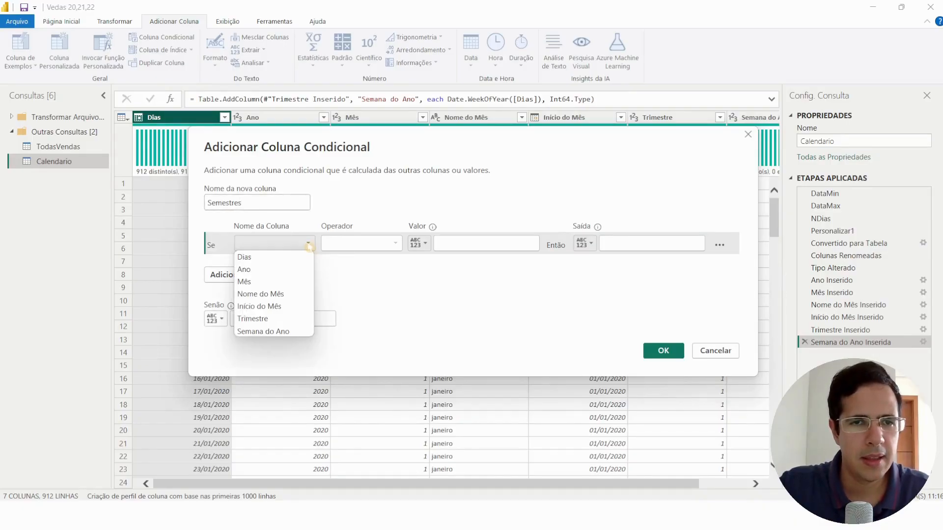
left_click(271, 284)
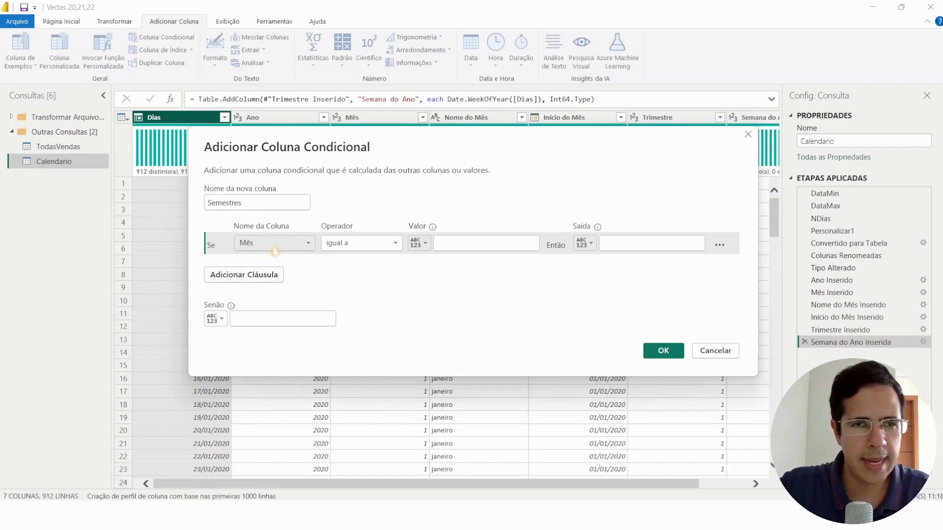
left_click_drag(376, 145, 641, 157)
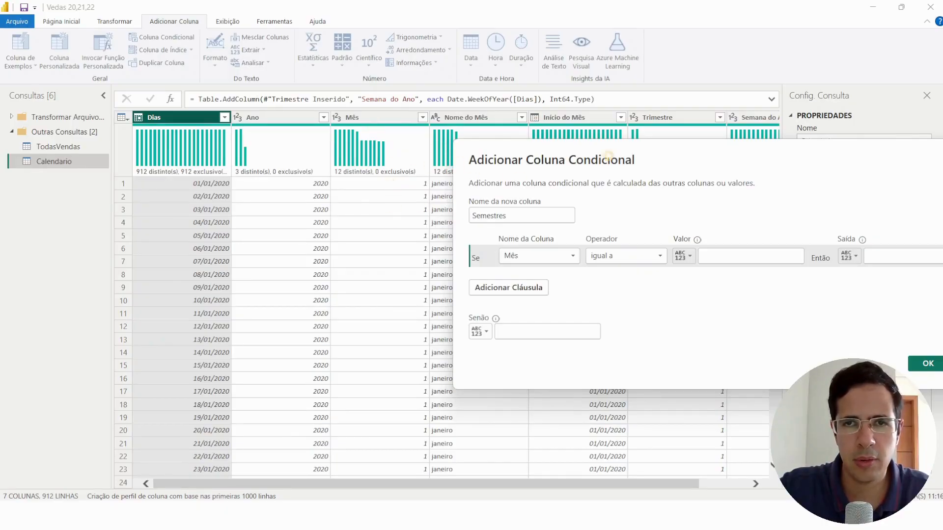
left_click_drag(667, 164, 444, 109)
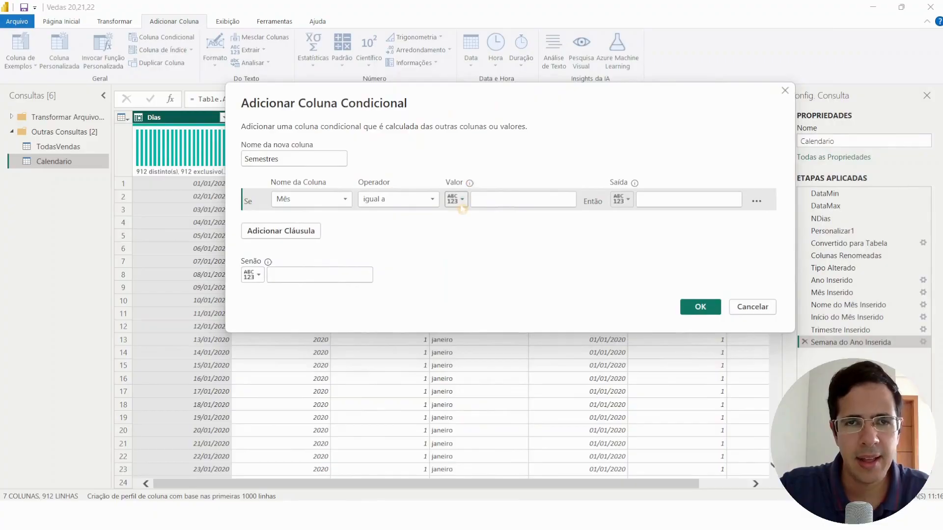
left_click_drag(464, 107, 697, 138)
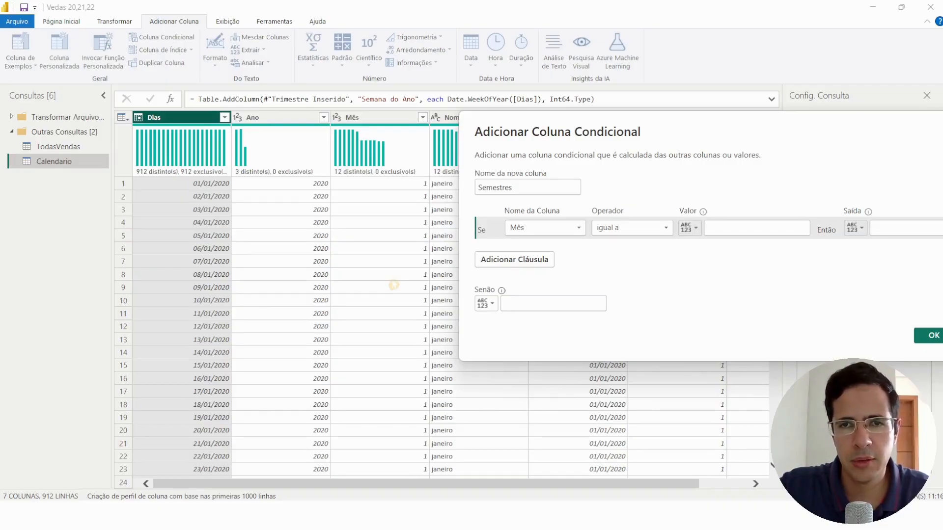
left_click_drag(656, 130, 429, 89)
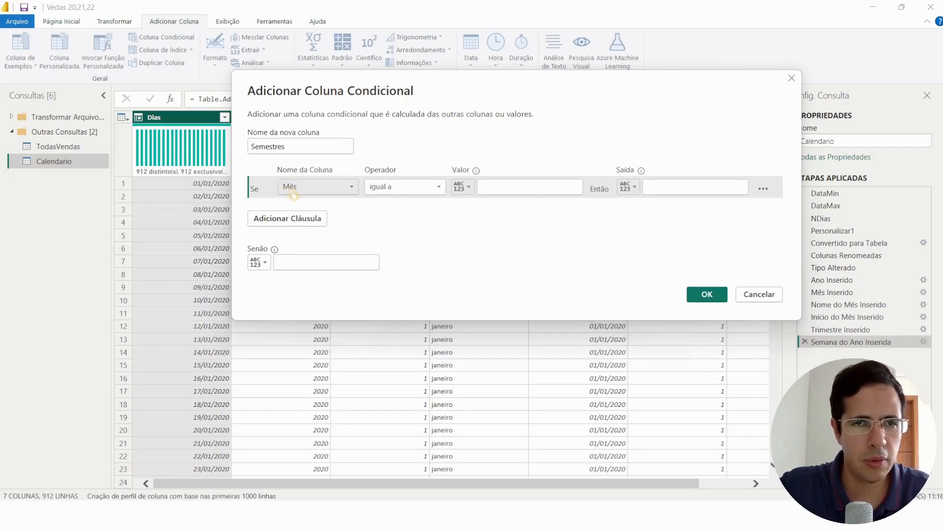
left_click_drag(444, 102, 718, 100)
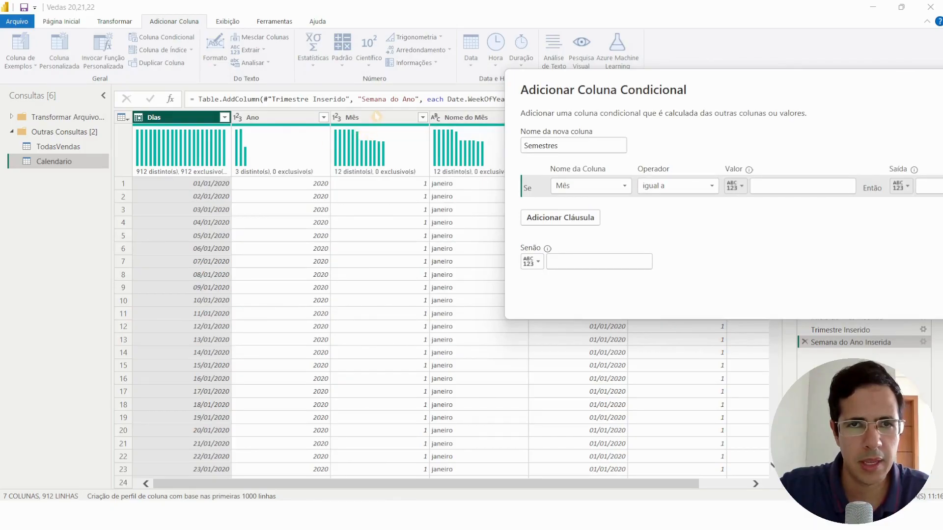
left_click_drag(728, 87, 493, 67)
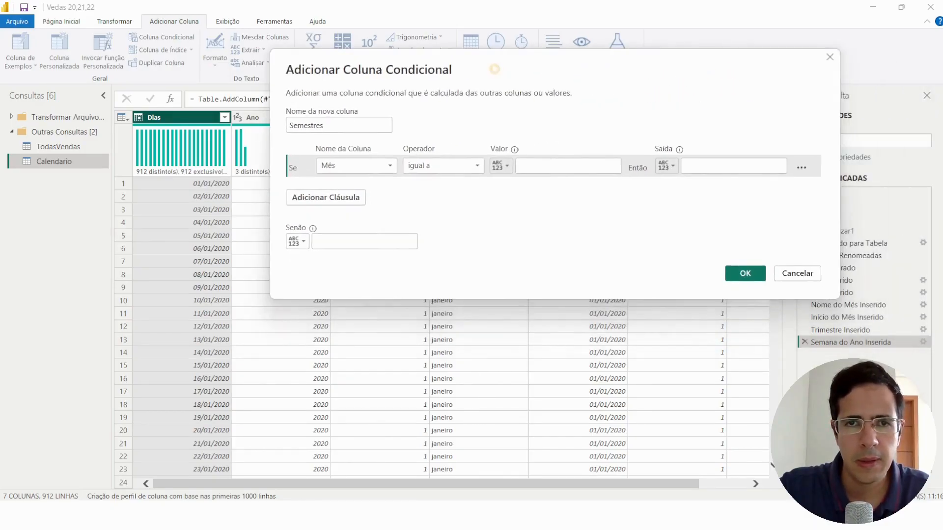
left_click(425, 166)
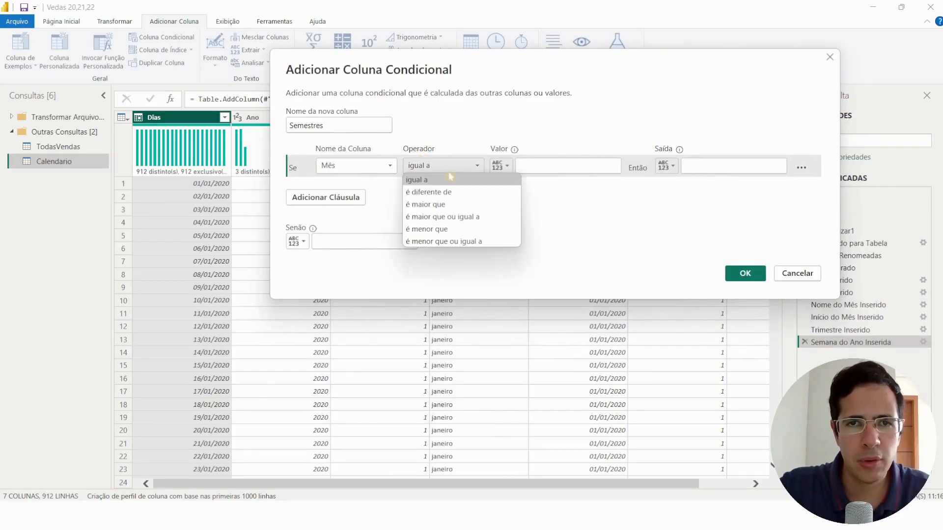
left_click(454, 246)
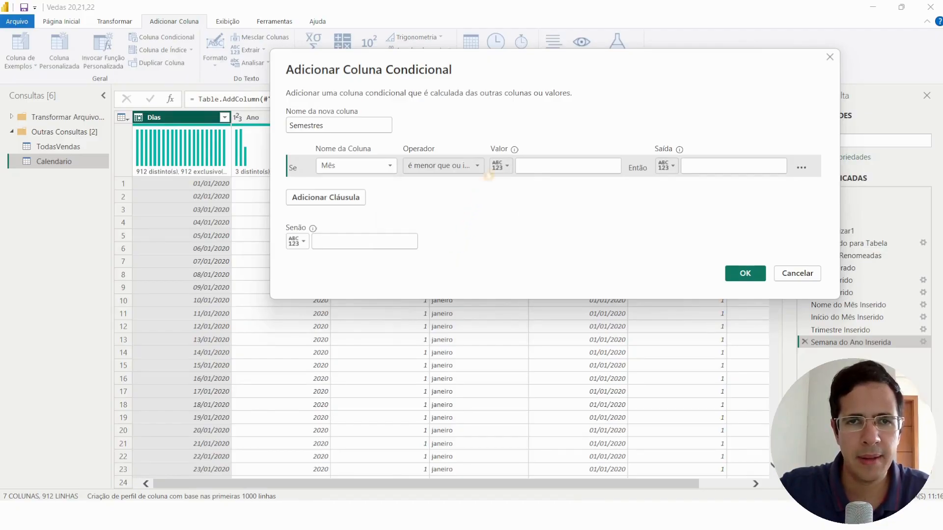
left_click(532, 164)
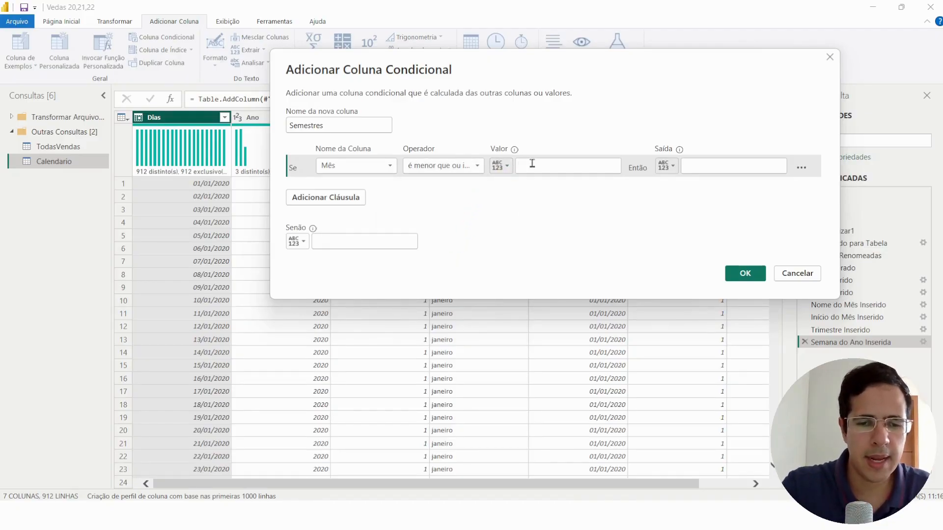
type("6")
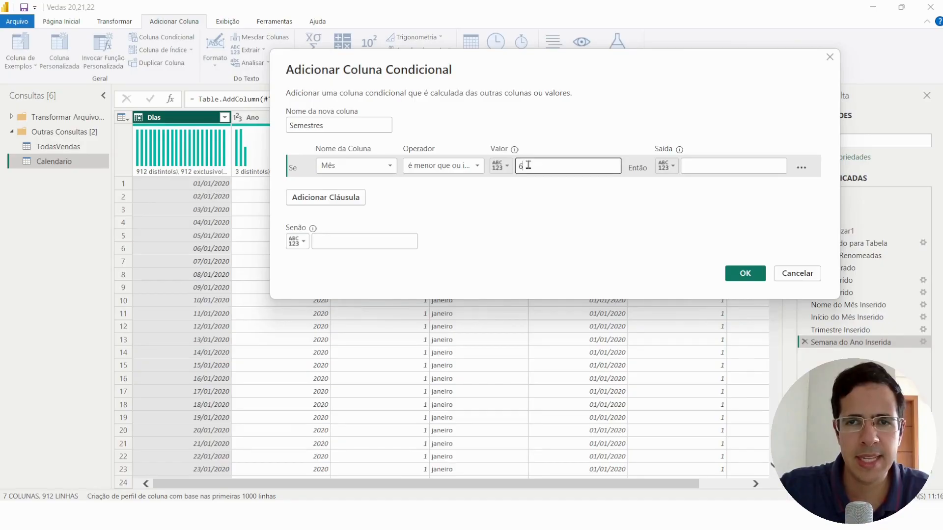
left_click(700, 167)
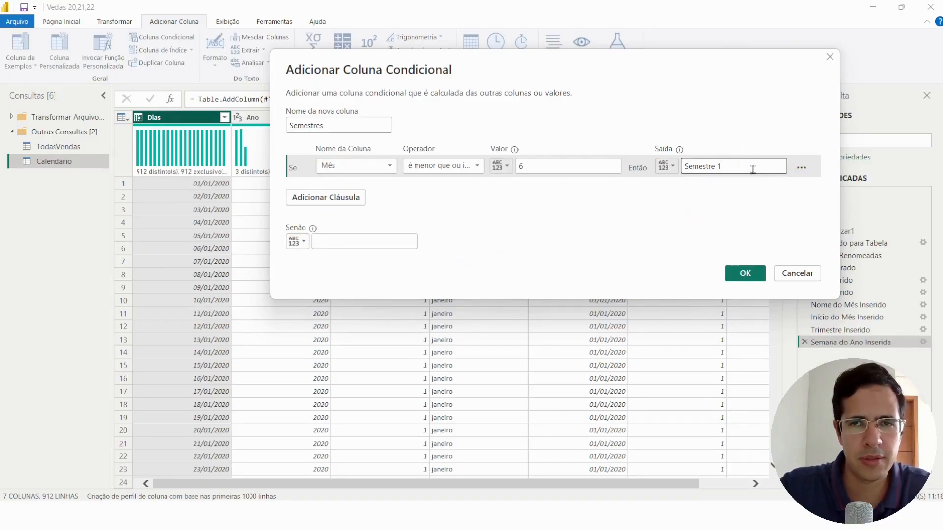
- Set the Senão output to "Semestre 2" and create the conditional column
left_click(374, 244)
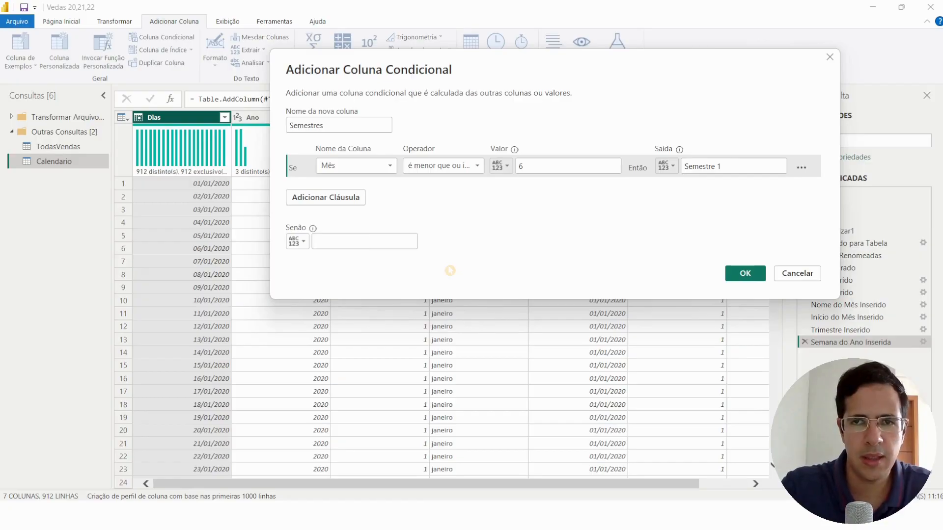
type("semestre 2")
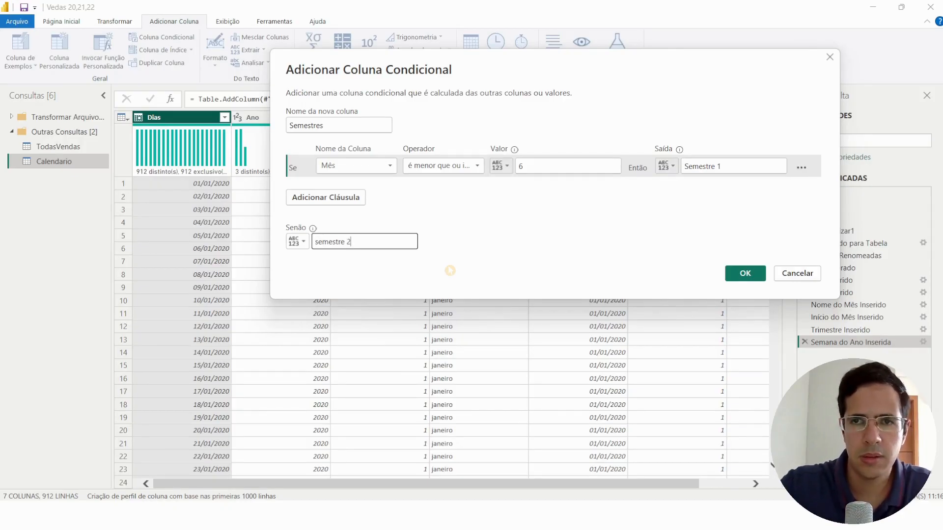
left_click(318, 244)
key("Delete")
type("S")
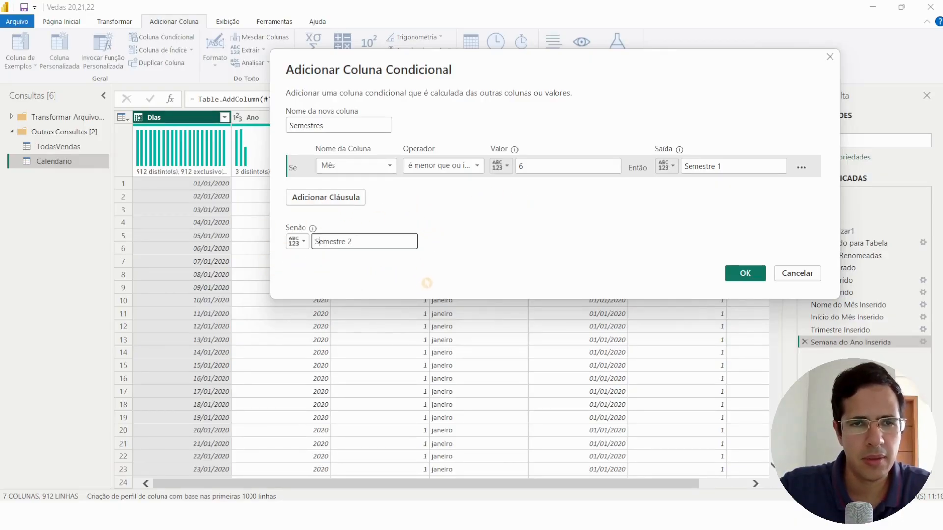
left_click(333, 242)
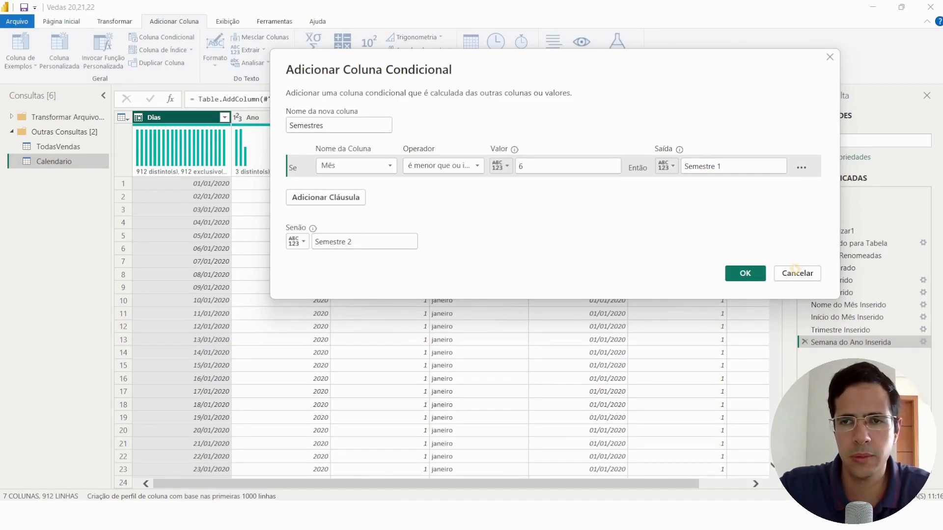
left_click(744, 274)
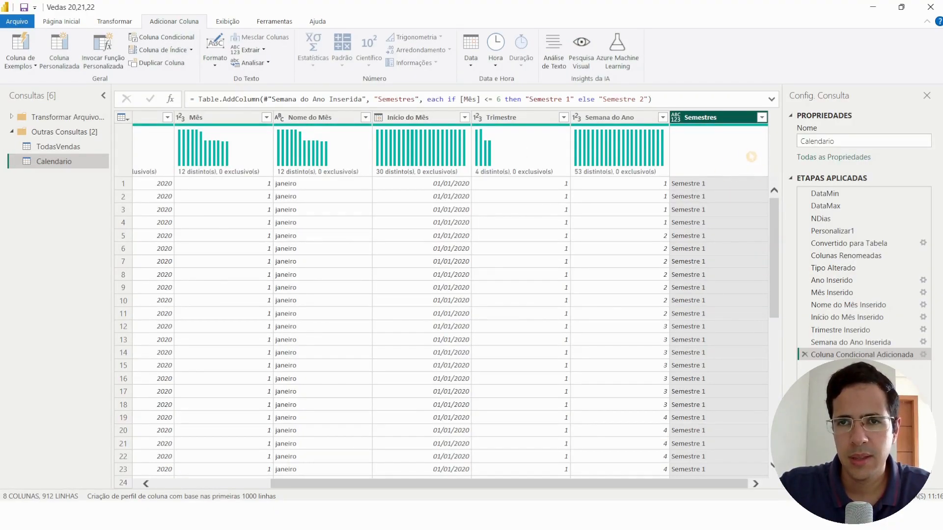
- Check the Semestres values in the 2020 rows where the month changes from junho to julho
left_click_drag(775, 206, 767, 419)
left_click_drag(775, 374, 774, 354)
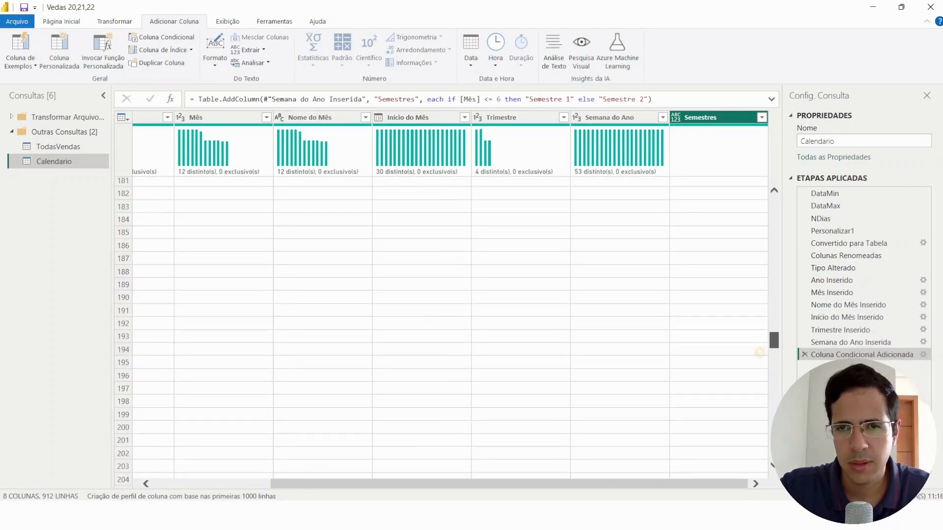
scroll(758, 347, "up", 9)
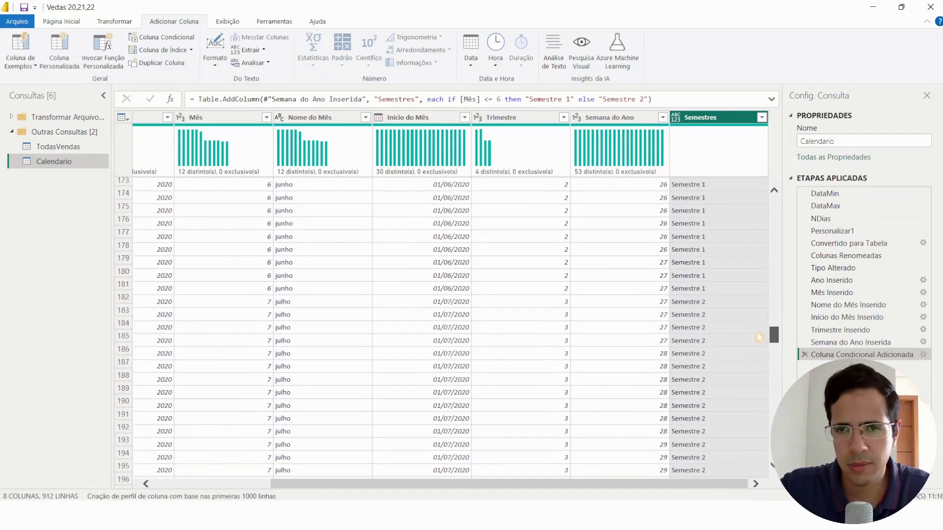
- Compare the dates 30/06/2020 and 01/07/2020 in the Dias column with their Semestres values
left_click(687, 289)
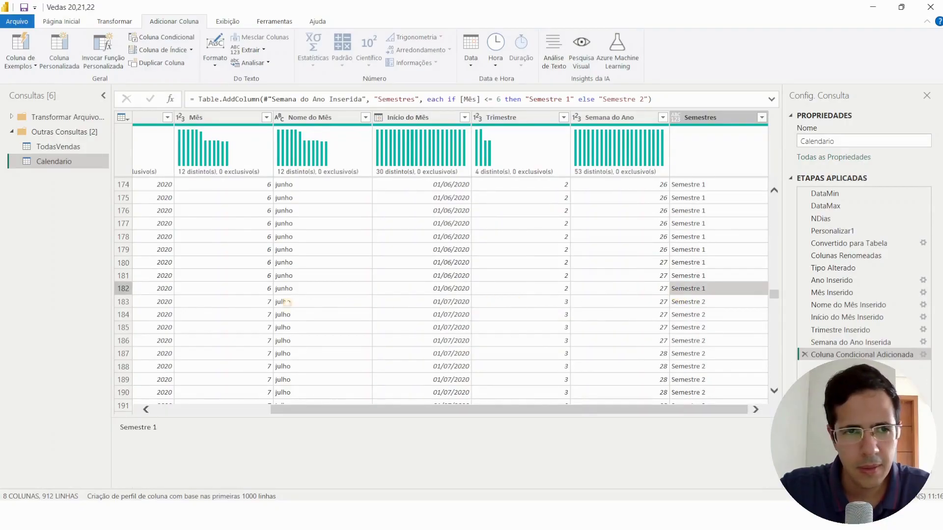
left_click_drag(341, 417, 205, 415)
left_click(150, 289)
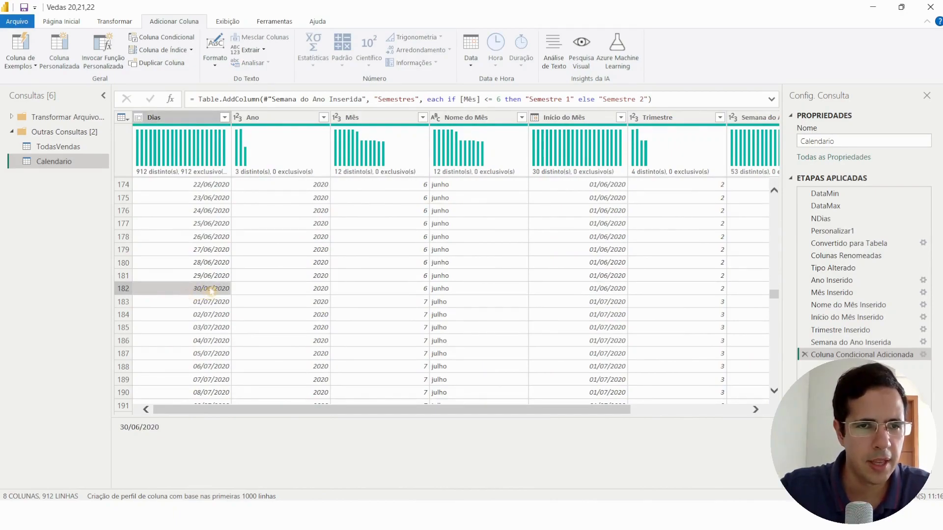
left_click(211, 304)
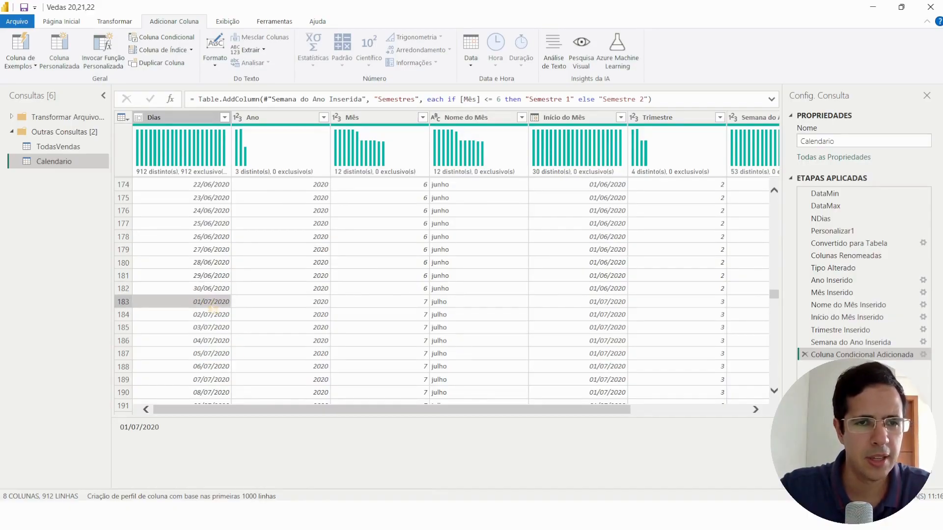
left_click(123, 301)
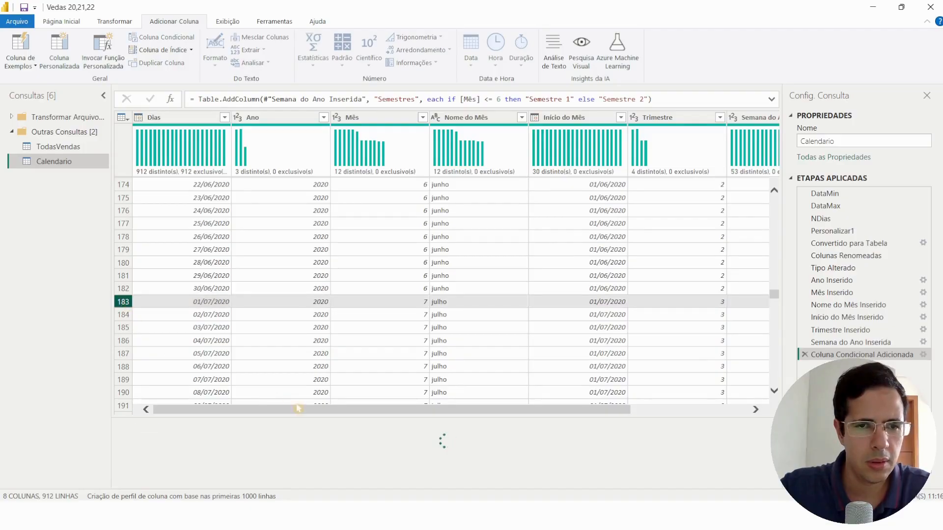
left_click_drag(299, 417, 593, 430)
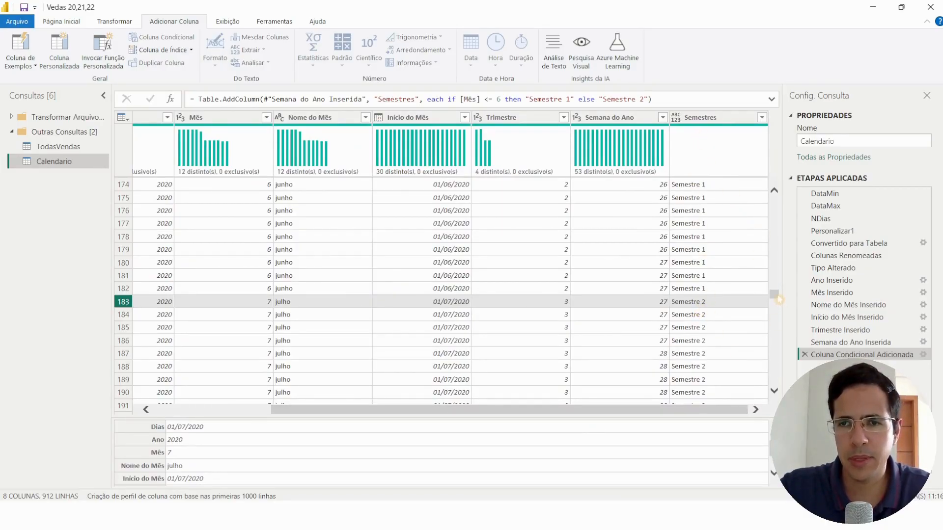
- Add a Dia da Semana column derived from the Dias date column
left_click_drag(775, 295, 774, 191)
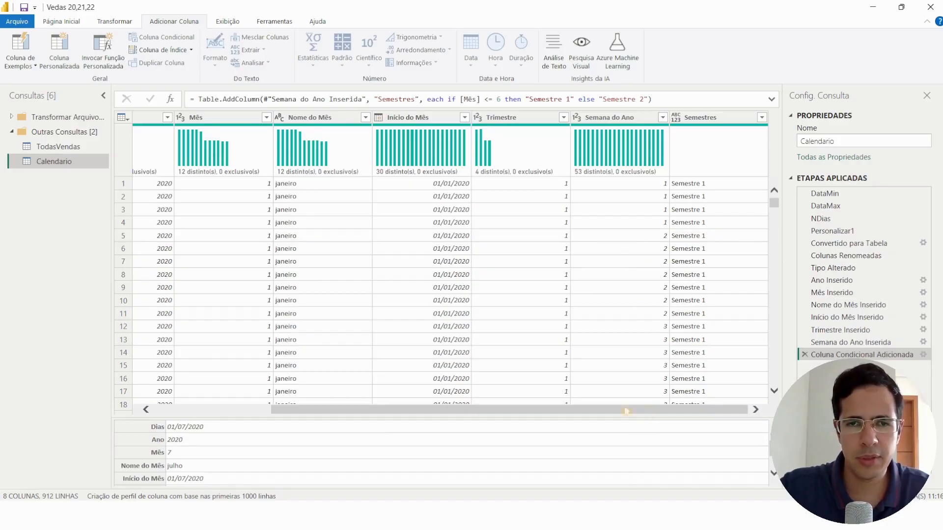
left_click_drag(452, 406, 301, 399)
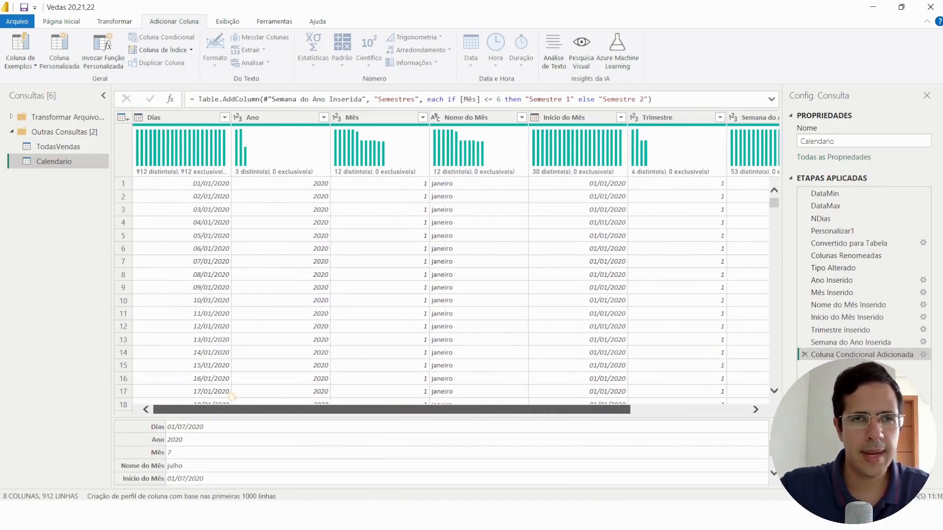
left_click(169, 118)
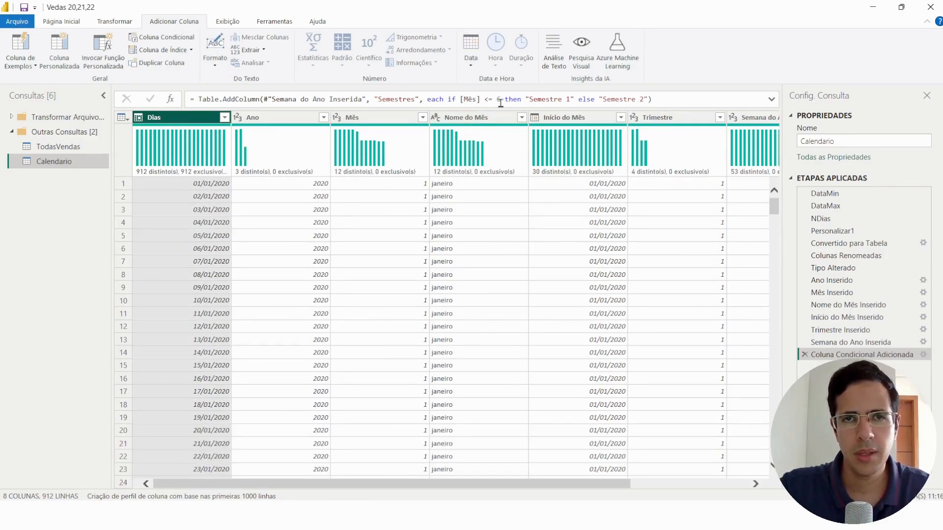
left_click(471, 66)
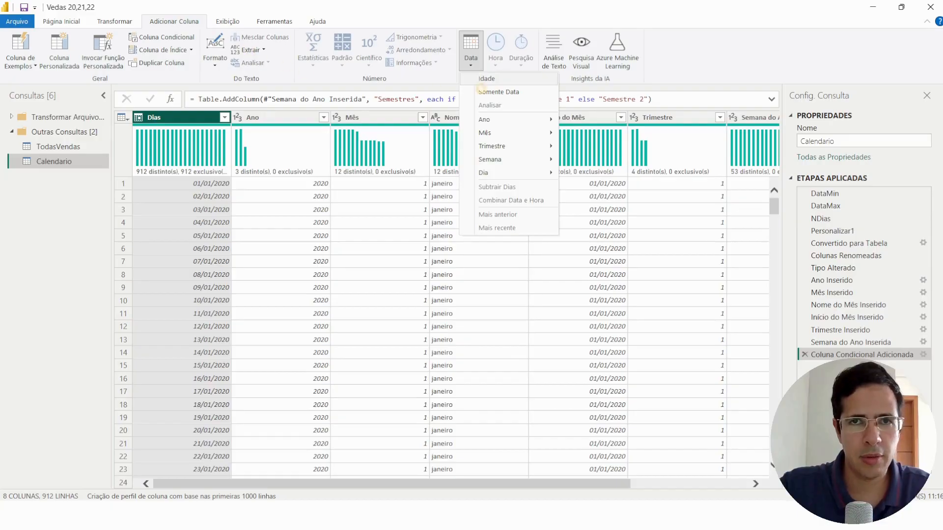
mouse_move(509, 136)
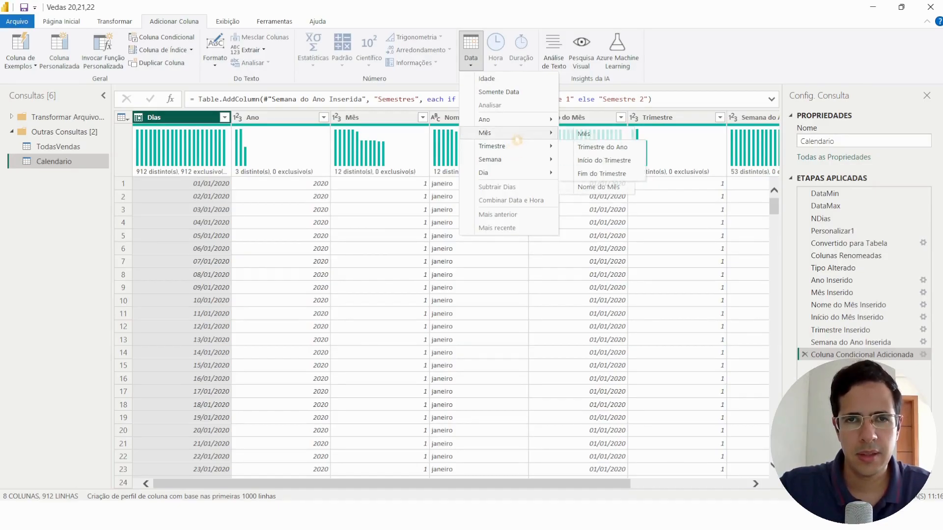
mouse_move(512, 162)
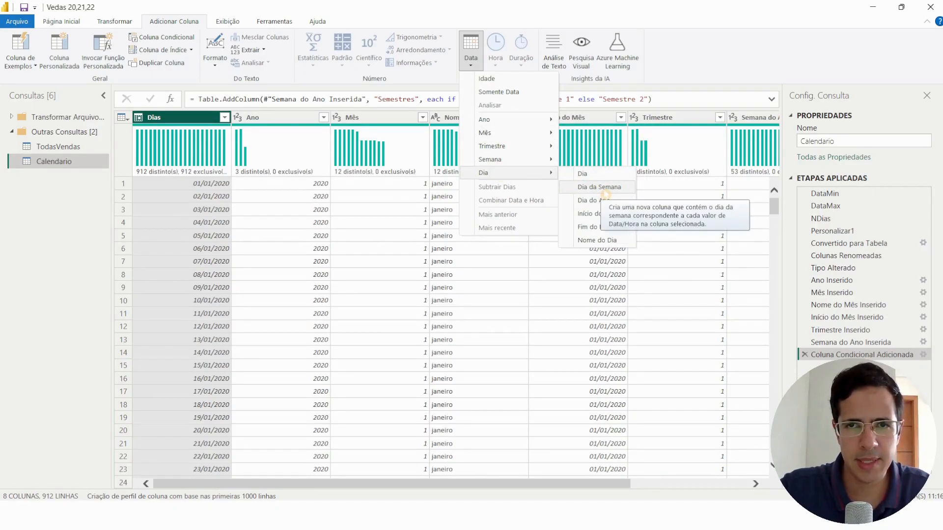
left_click(605, 191)
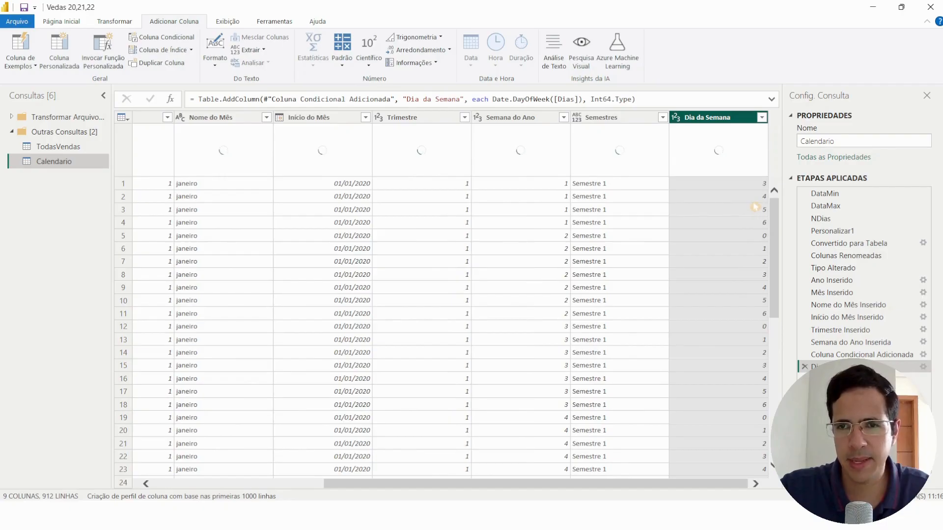
- Examine the numbers in the first rows of Dia da Semana to identify the weekend days, 0 and 6
left_click(744, 183)
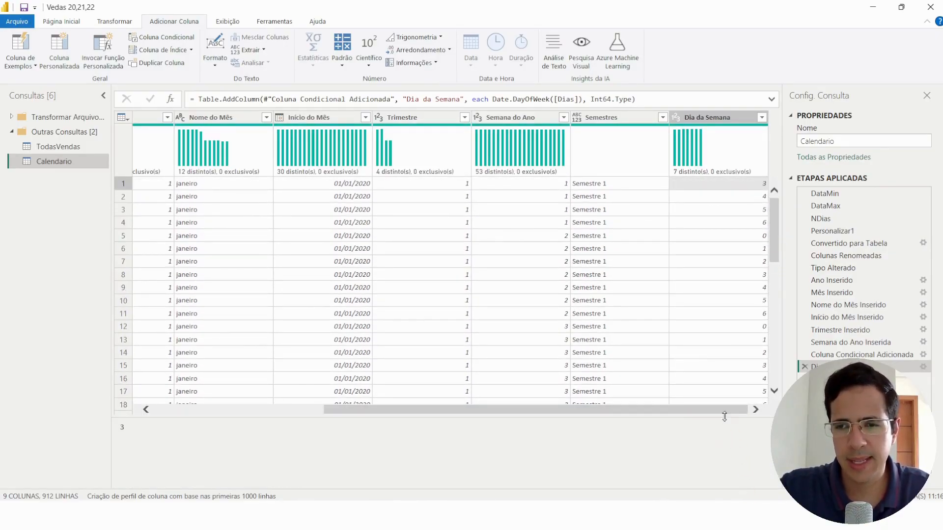
left_click(708, 239)
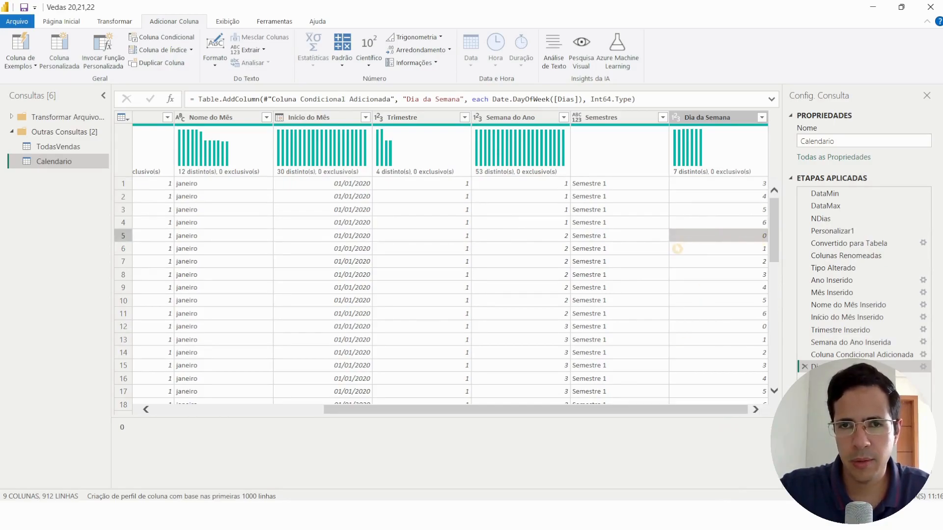
left_click(694, 215)
left_click(765, 227)
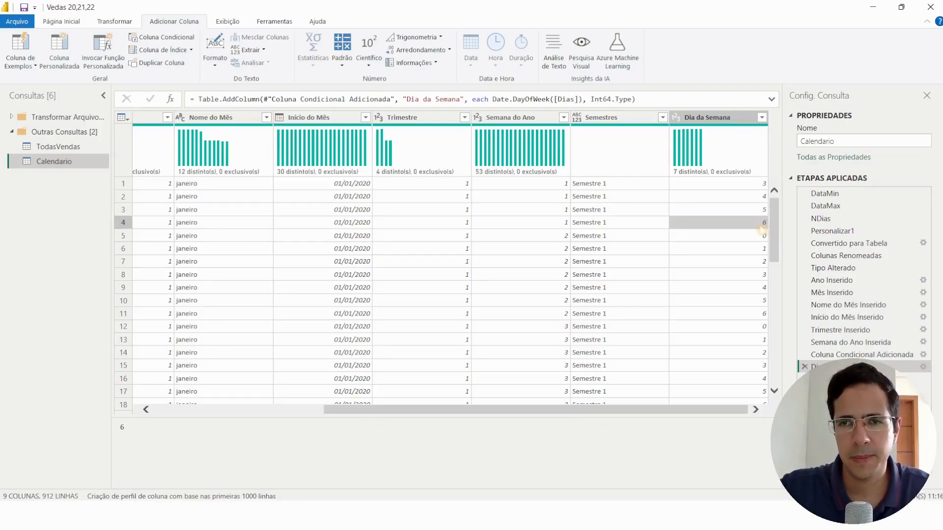
left_click(751, 238)
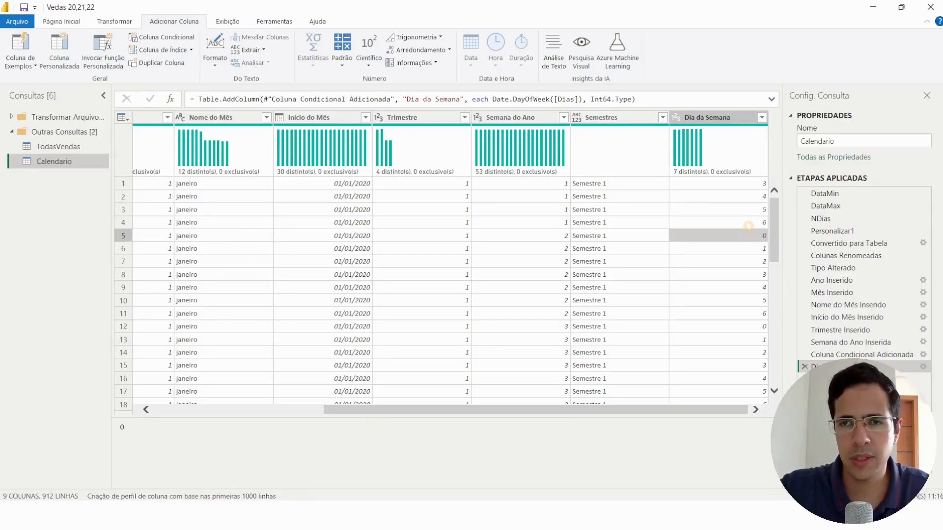
left_click(747, 226)
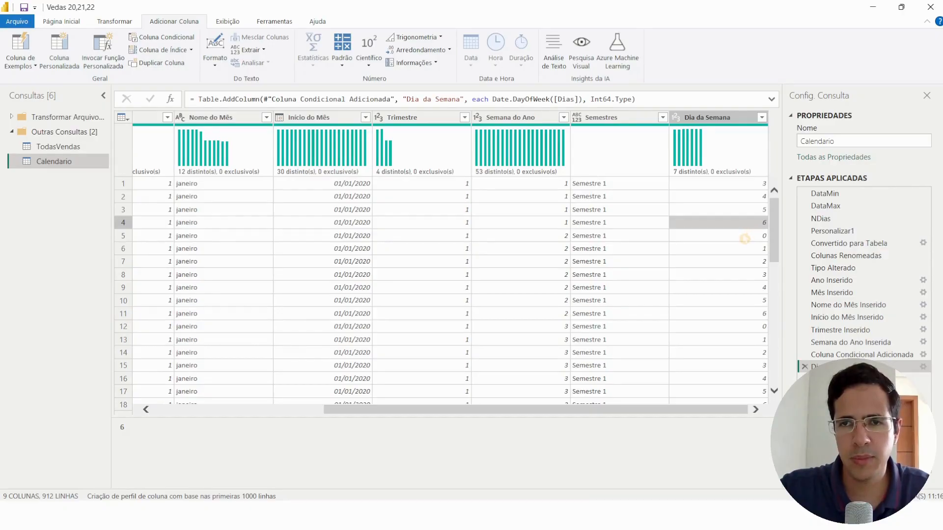
left_click(745, 237)
left_click(738, 227)
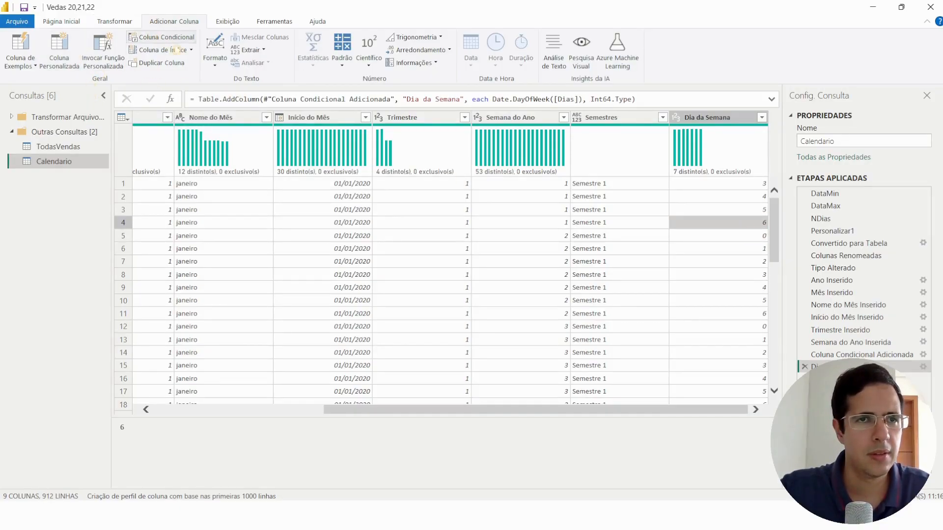
- Start a new conditional column in the Calendario query and name it Fim de Semana
left_click(167, 38)
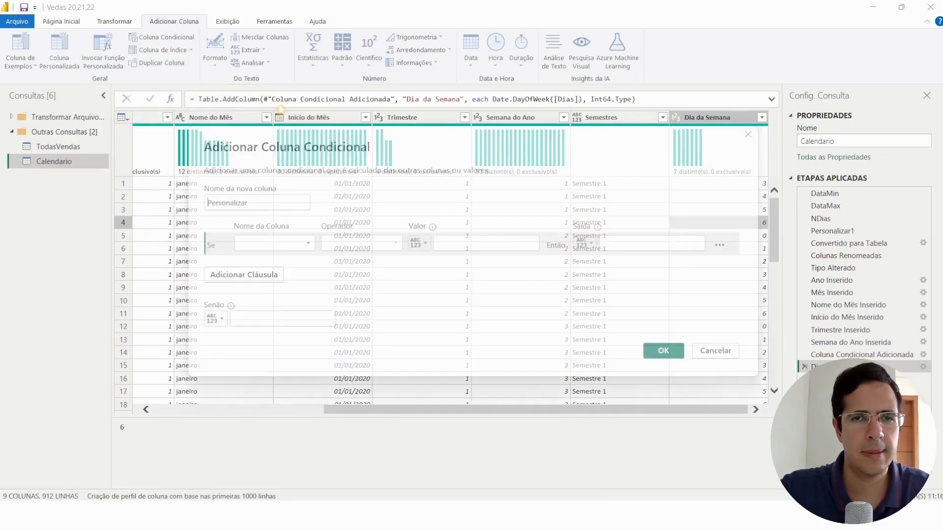
left_click(256, 199)
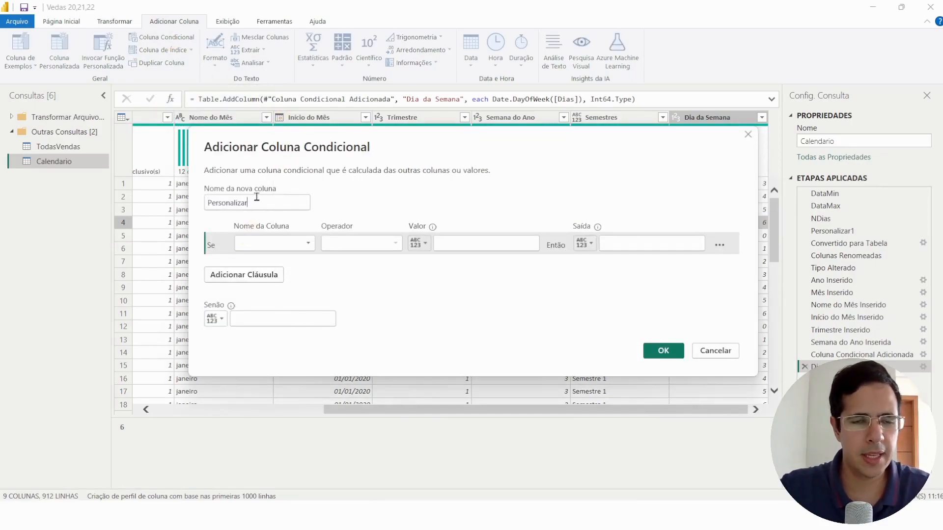
key("BackSpace")
key("BackSpace")
key("BackSpace")
key("BackSpace")
key("BackSpace")
key("BackSpace")
key("BackSpace")
key("BackSpace")
key("BackSpace")
key("BackSpace")
key("BackSpace")
key("BackSpace")
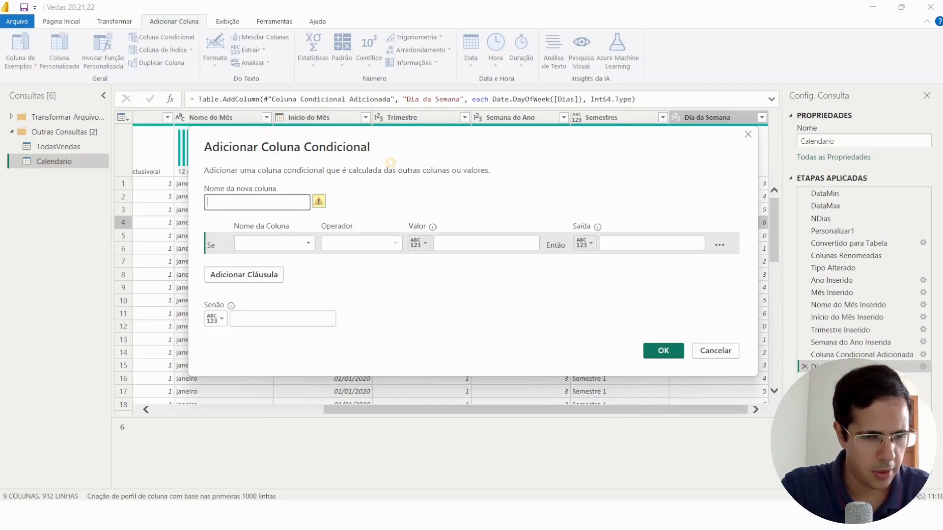
type("Fe")
key("BackSpace")
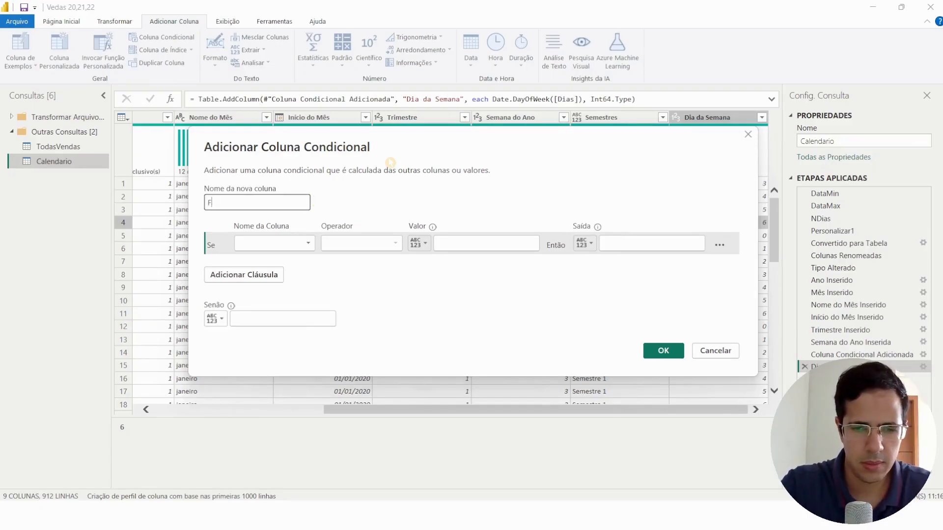
type("de ")
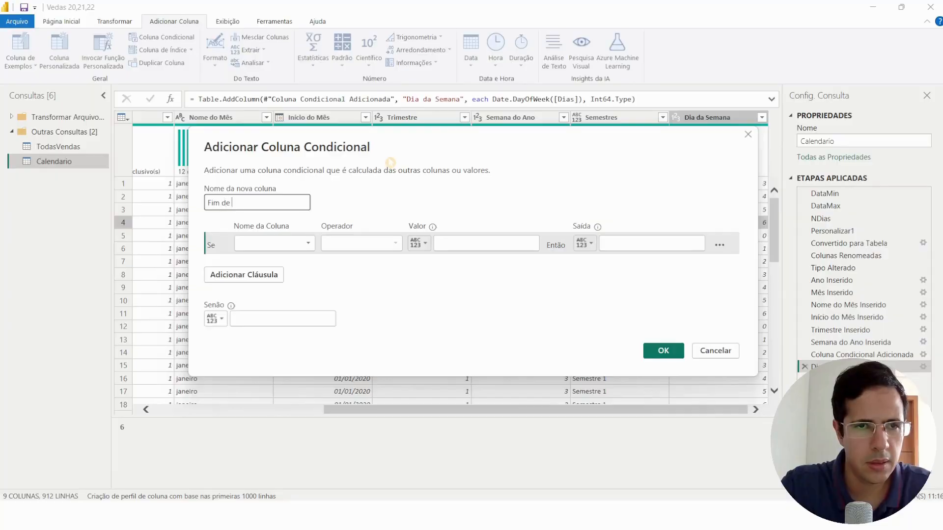
type("Semana")
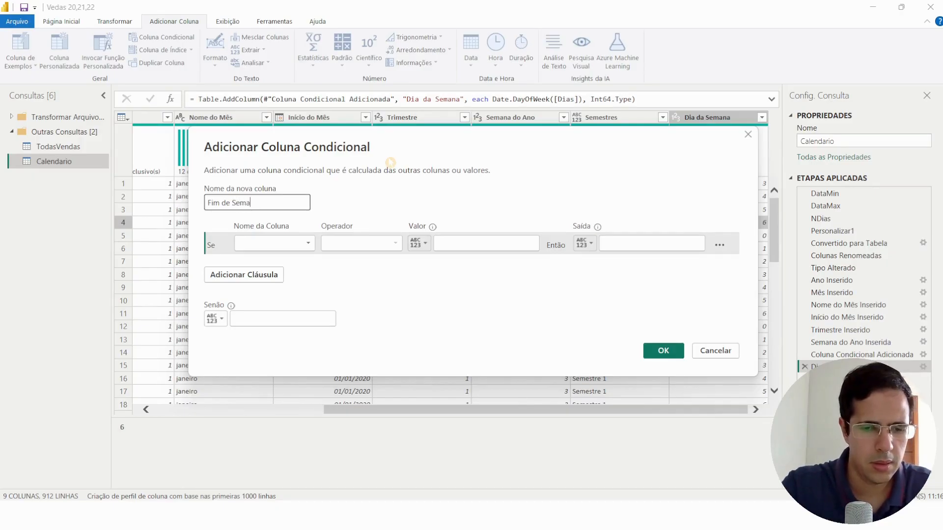
- Define the first condition so that Dia da Semana equal to 0 (igual a) outputs "Fim de Semana"
left_click(306, 246)
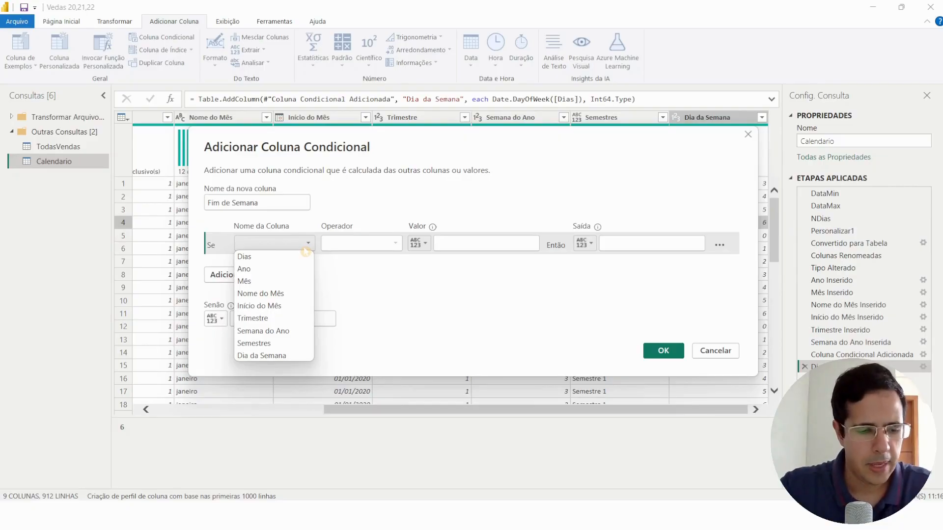
left_click(260, 358)
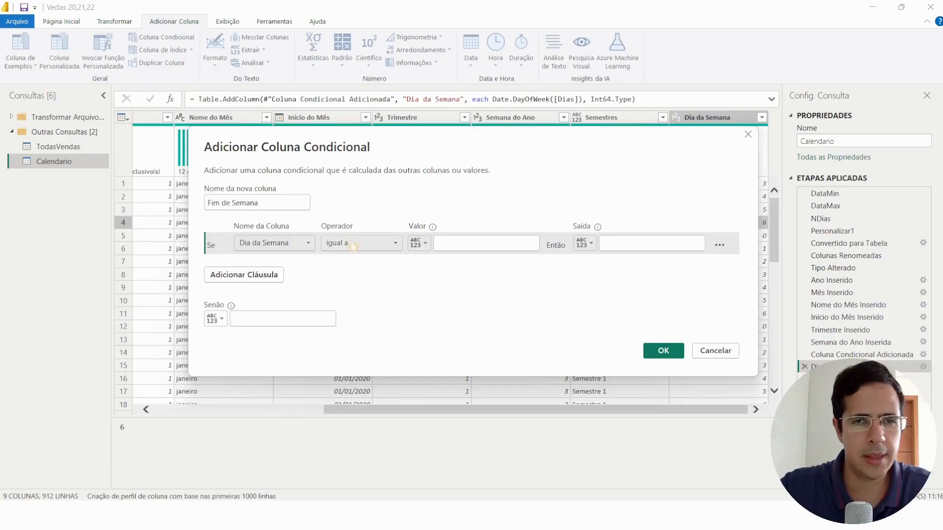
left_click(396, 245)
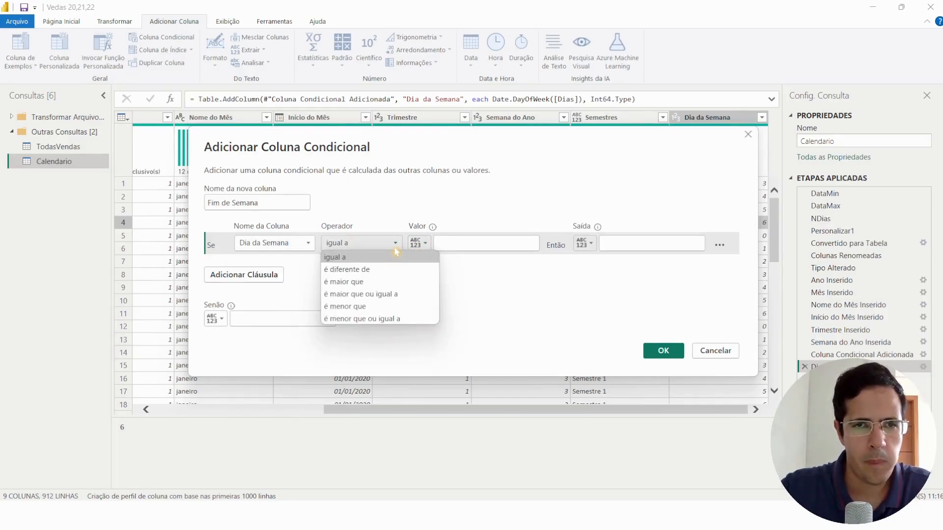
left_click(397, 252)
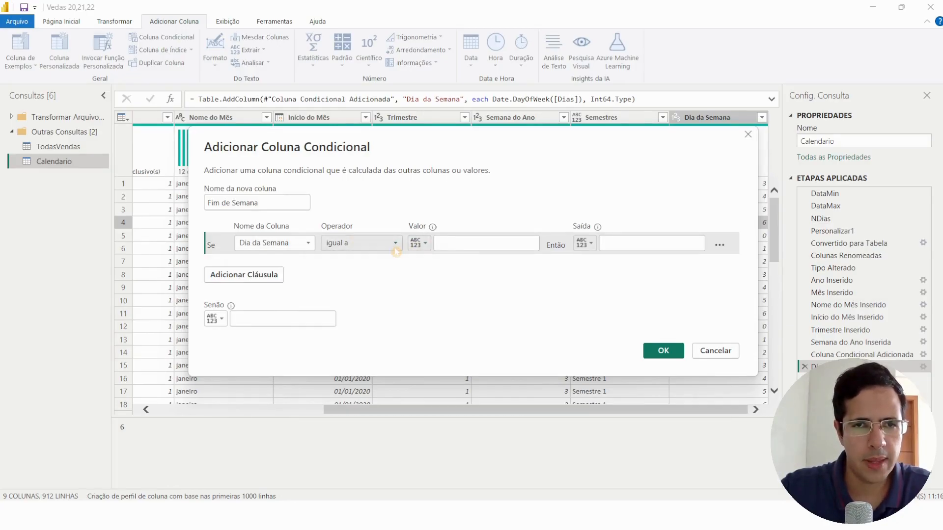
left_click(486, 241)
type("0")
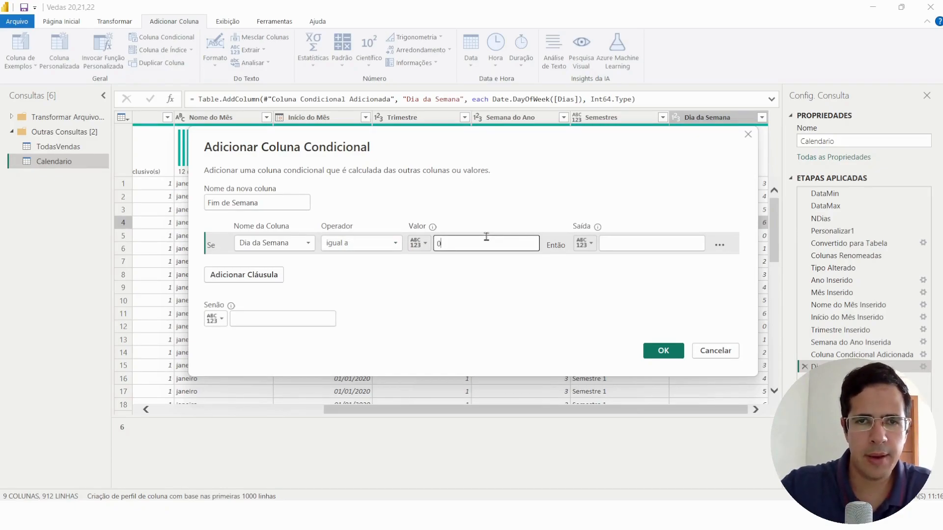
left_click(646, 241)
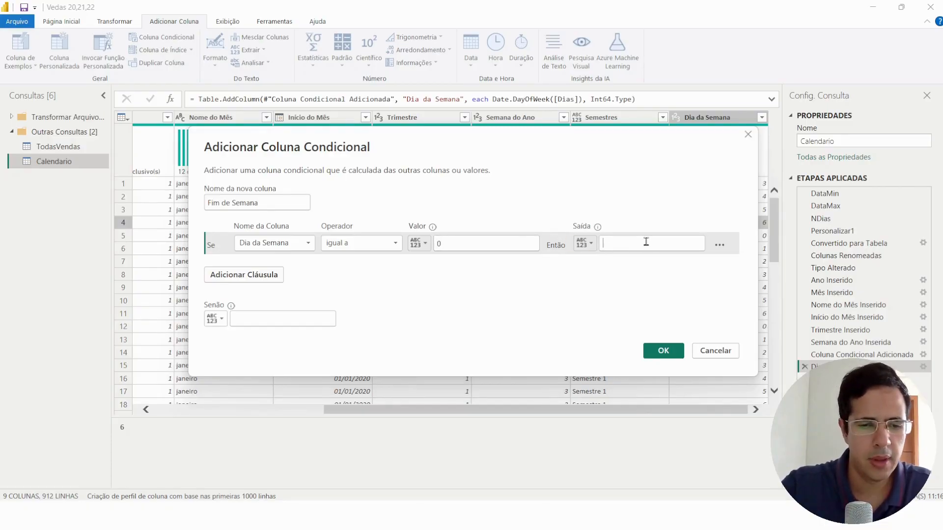
type("Fim ")
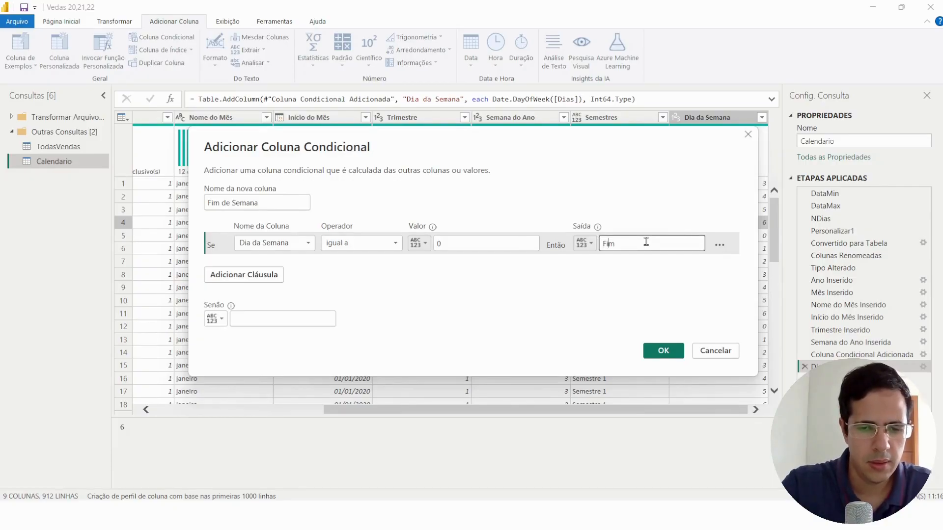
type("de Semana")
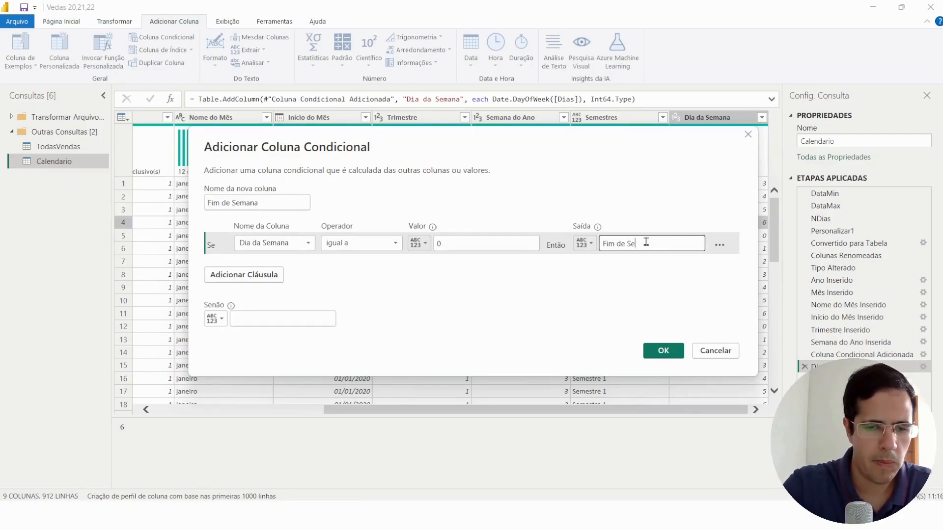
- Add a second clause so that Dia da Semana equal to 6 (igual a) also outputs "Fim de Semana"
left_click(250, 278)
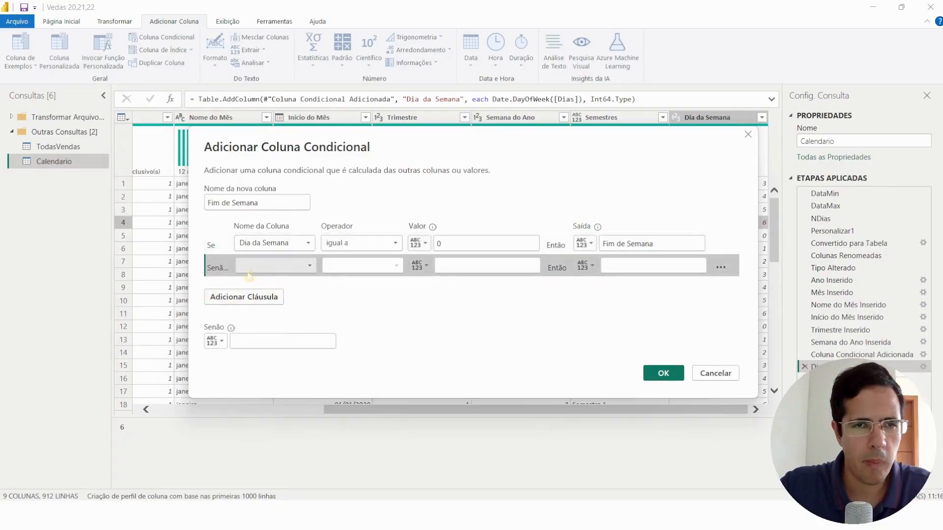
left_click(308, 266)
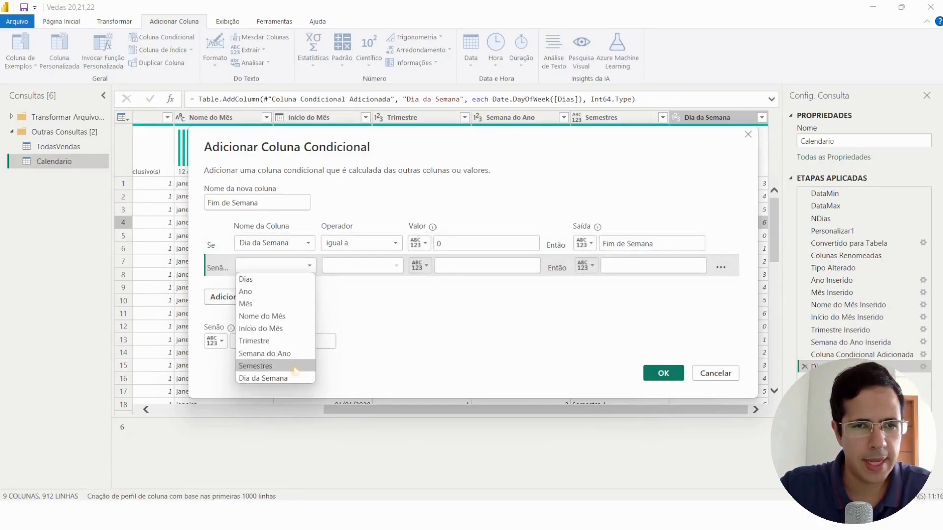
left_click(293, 378)
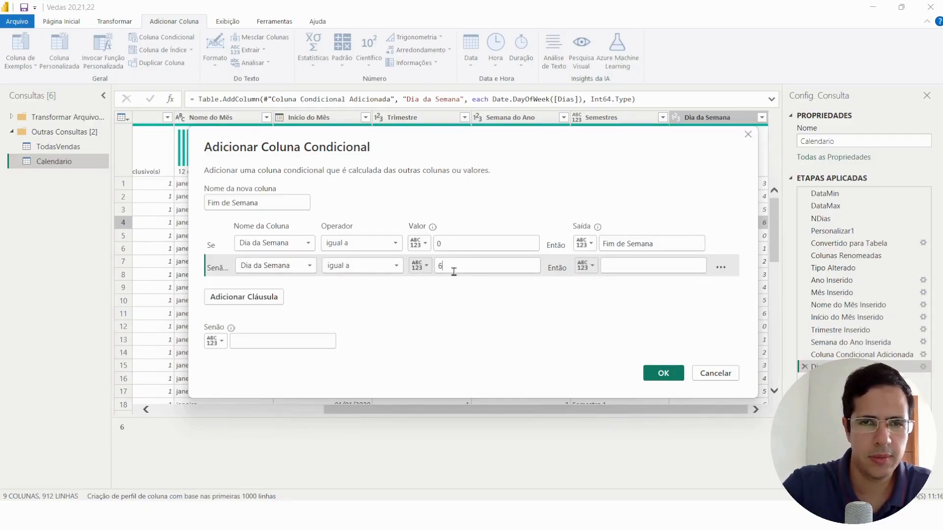
left_click(626, 271)
type("Fim de")
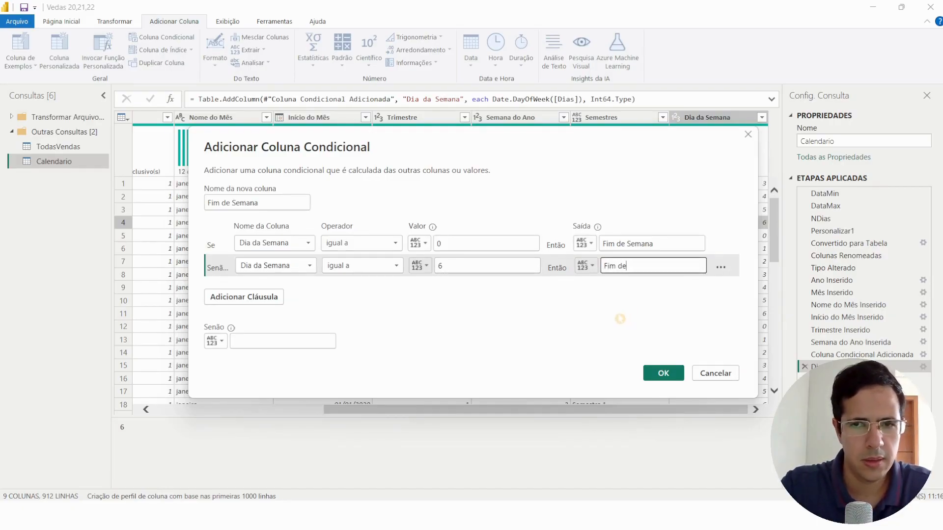
type(" Sem")
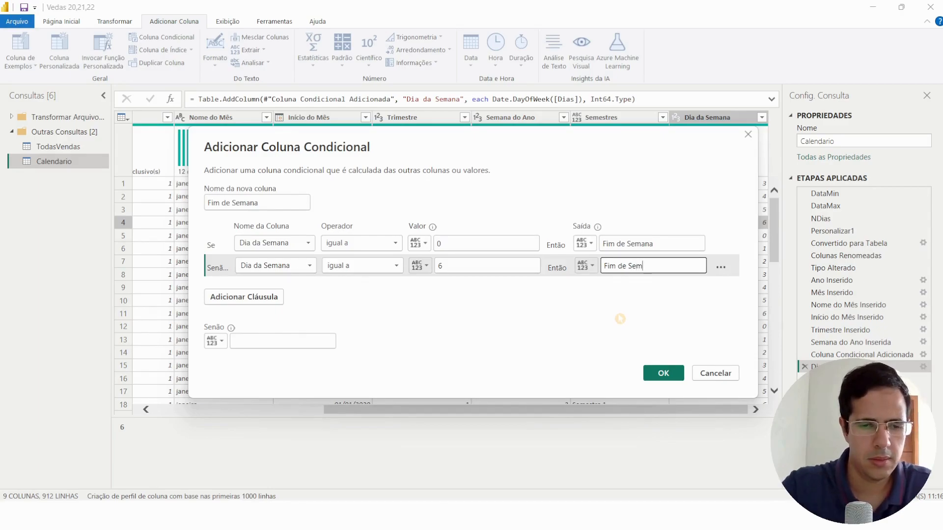
type("ana")
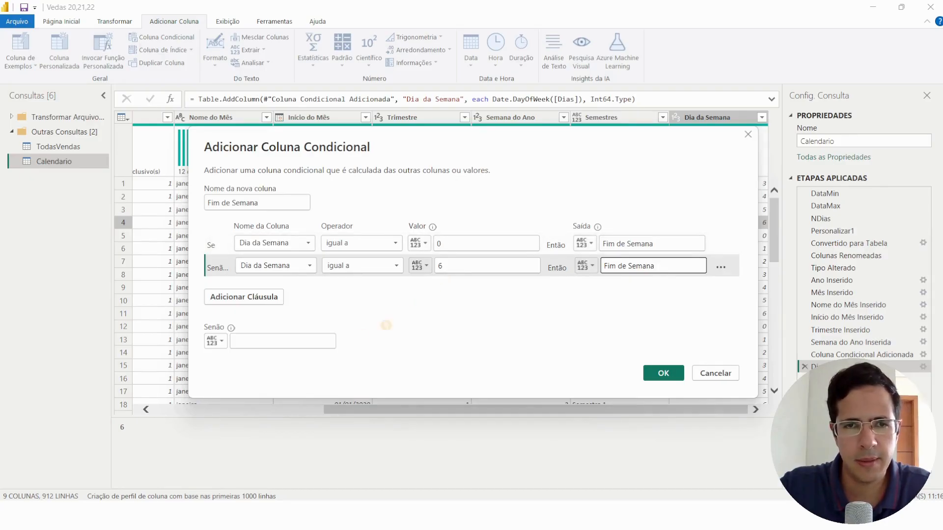
- Set the otherwise (Senão) output to "Dia Útil" and create the conditional column
left_click(282, 343)
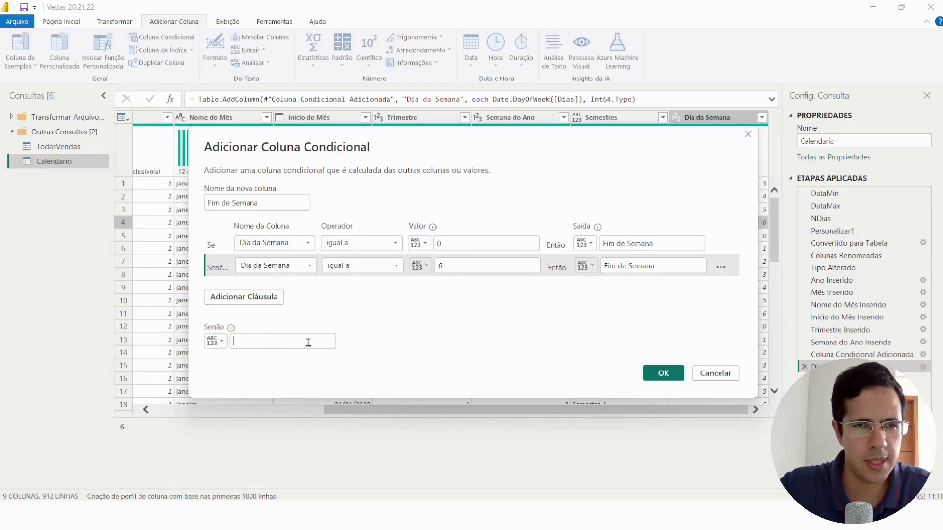
left_click(419, 347)
type("Dia Útil")
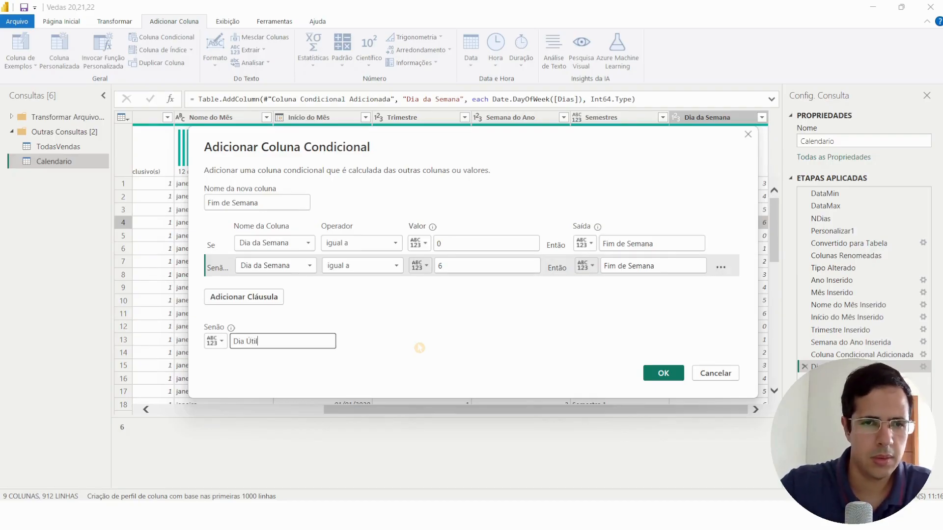
left_click(420, 348)
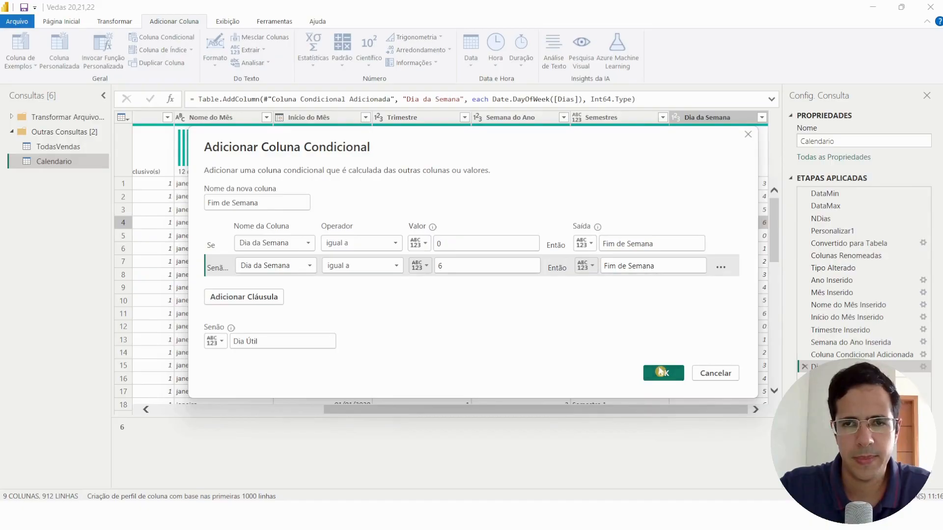
left_click(661, 372)
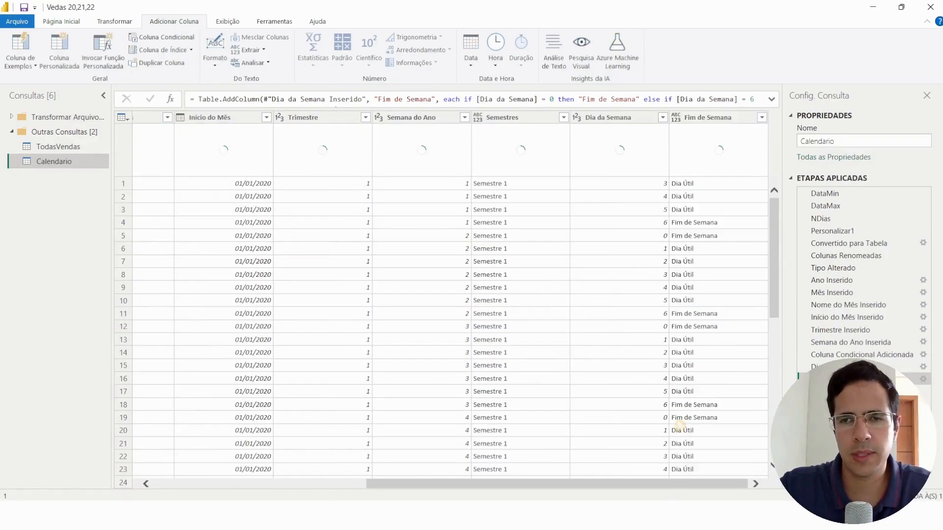
- Check the Fim de Semana values in the first rows against the Dia da Semana numbers
left_click(688, 184)
left_click(690, 196)
left_click(694, 210)
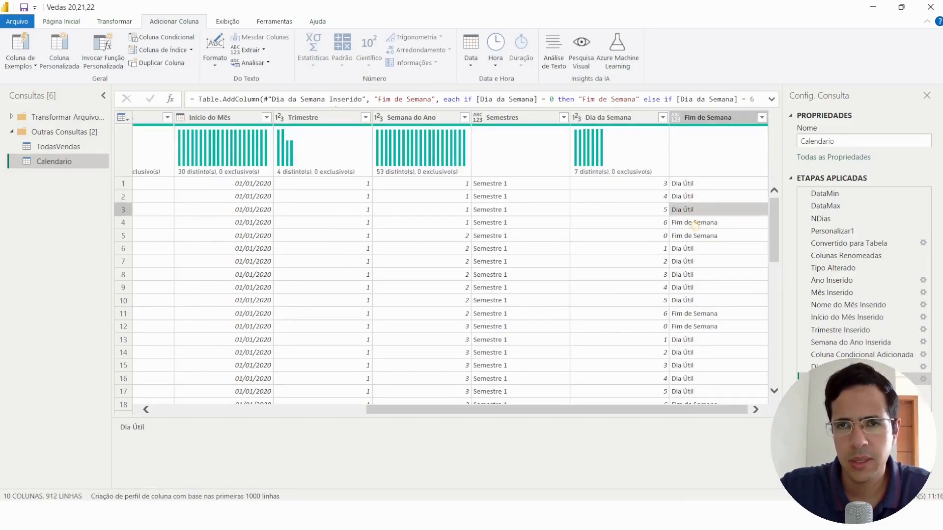
left_click(695, 223)
left_click(696, 238)
left_click(696, 250)
left_click(698, 275)
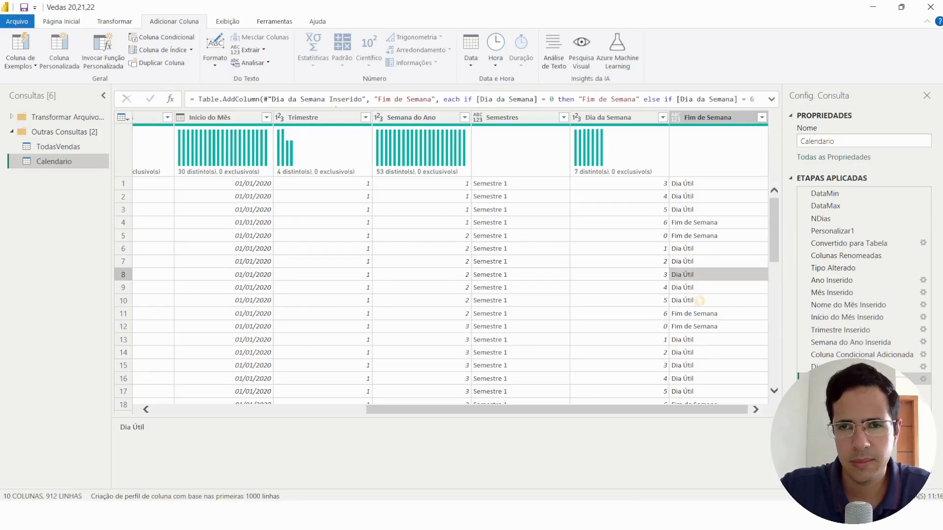